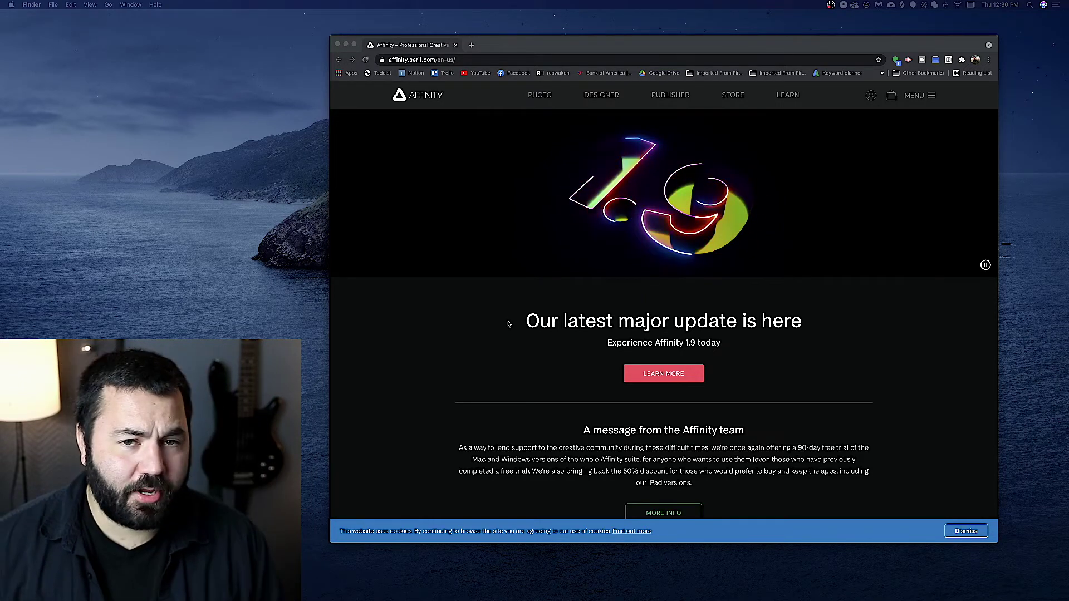
# - Scroll past the 50%-off app offers to Official Workbooks and open the Photo workbook page
pyautogui.scroll(-1, 508, 323)
pyautogui.scroll(-12, 507, 323)
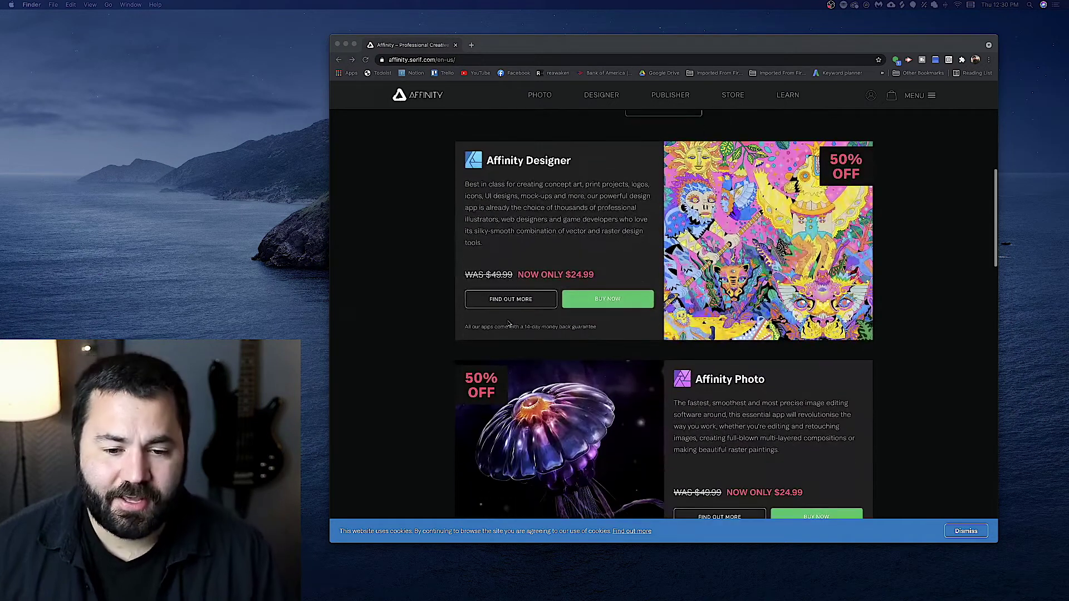
pyautogui.scroll(-1, 508, 323)
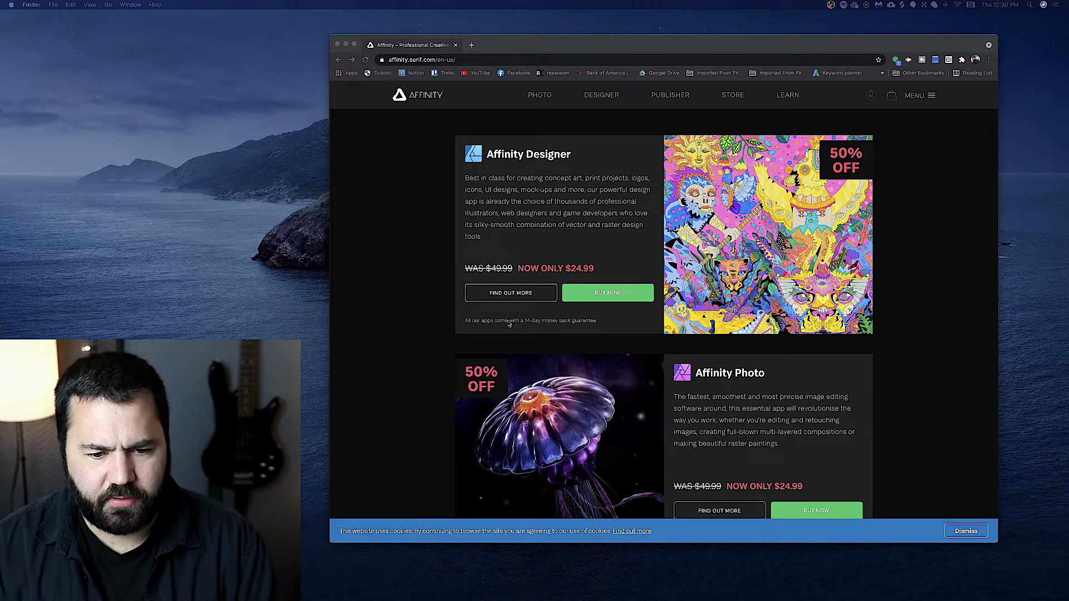
pyautogui.scroll(-10, 508, 324)
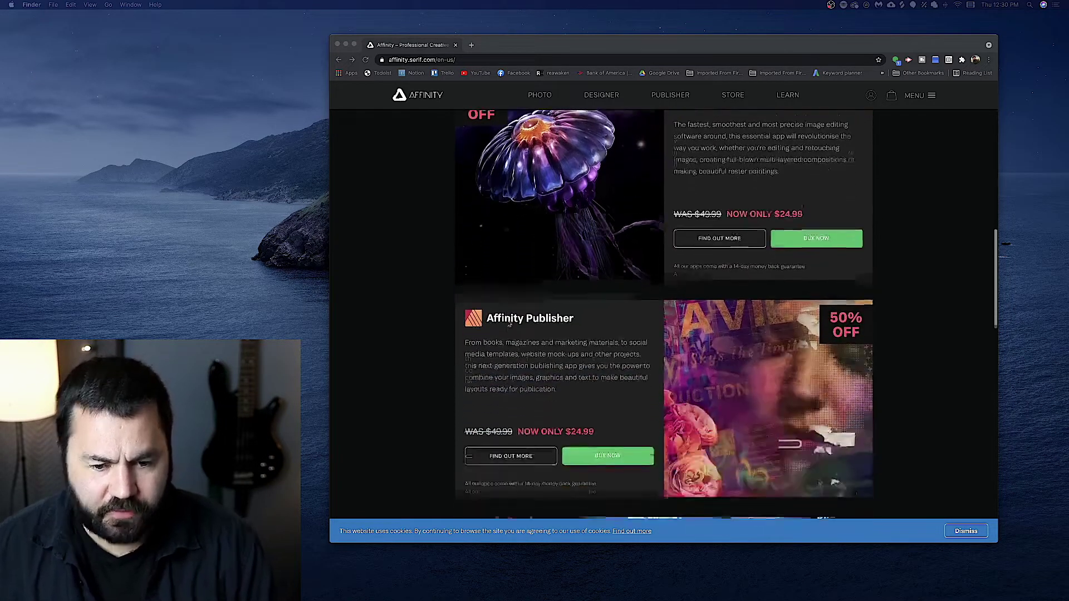
pyautogui.scroll(8, 508, 323)
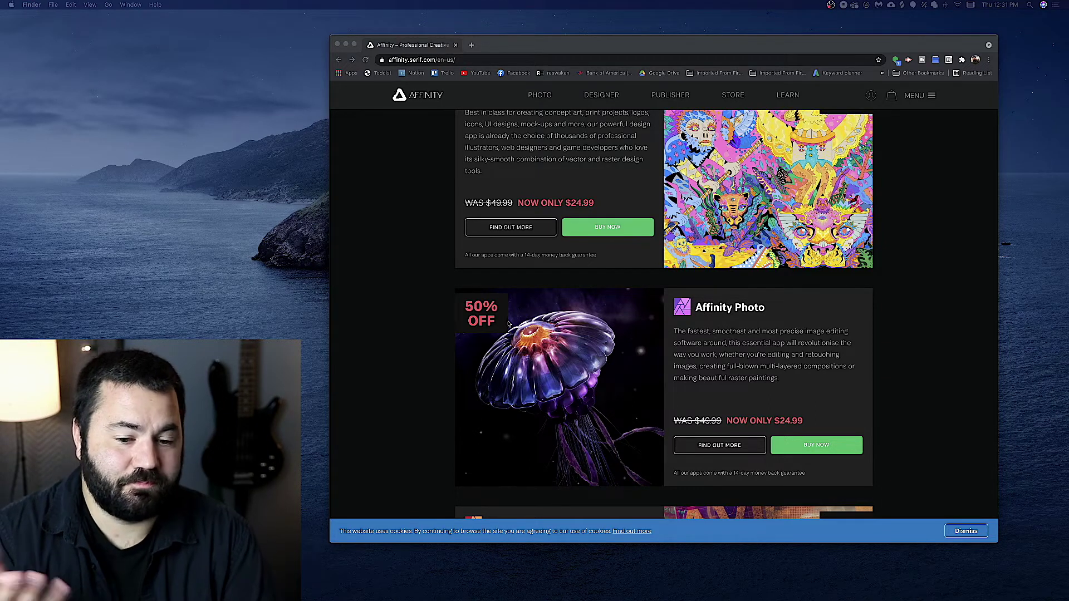
pyautogui.scroll(-15, 509, 324)
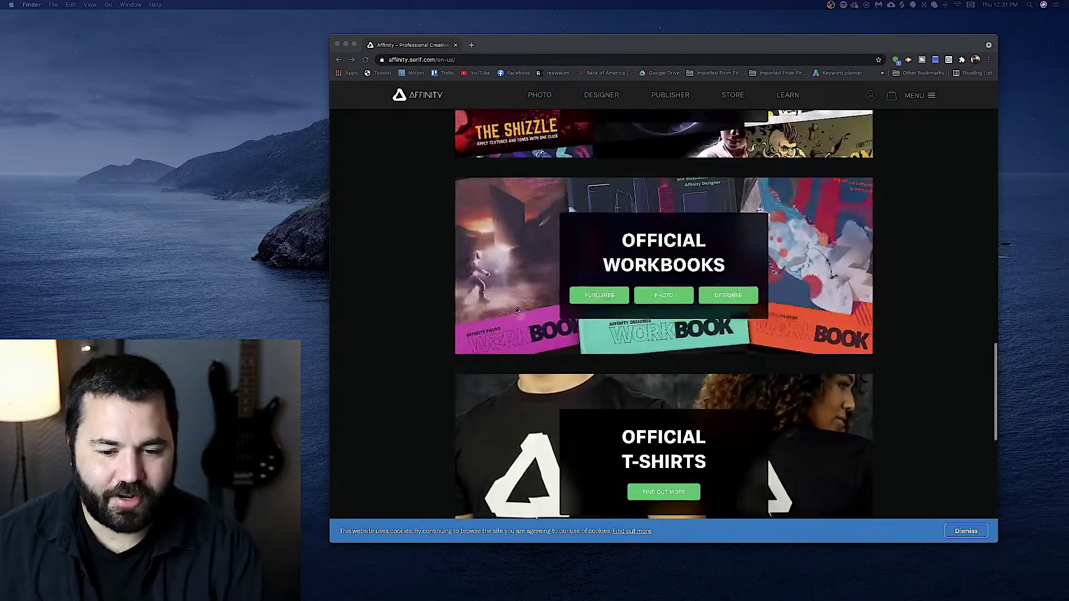
pyautogui.scroll(-2, 515, 306)
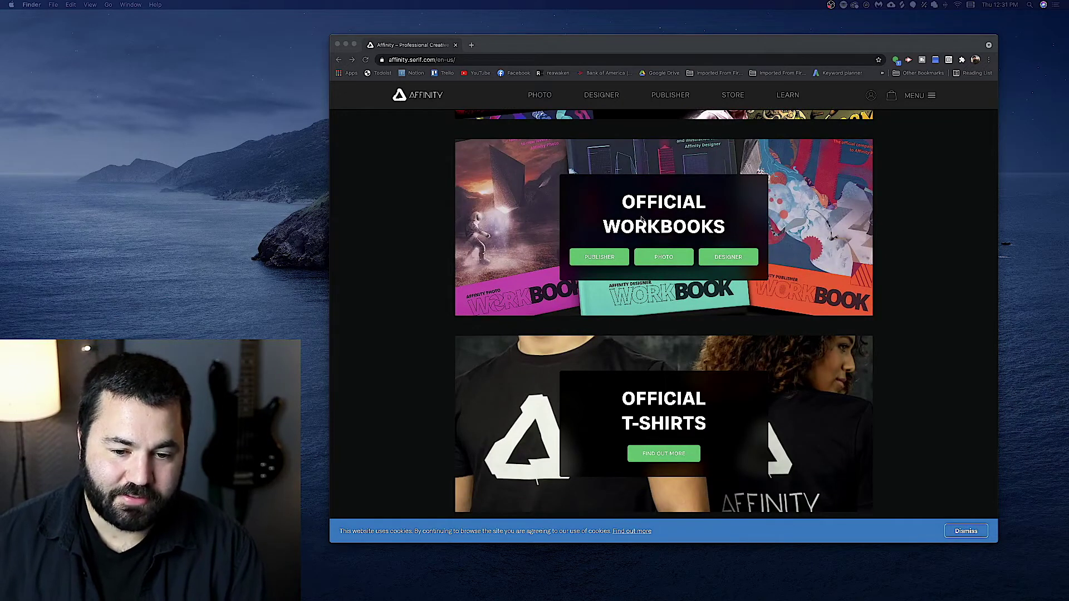
pyautogui.click(641, 257)
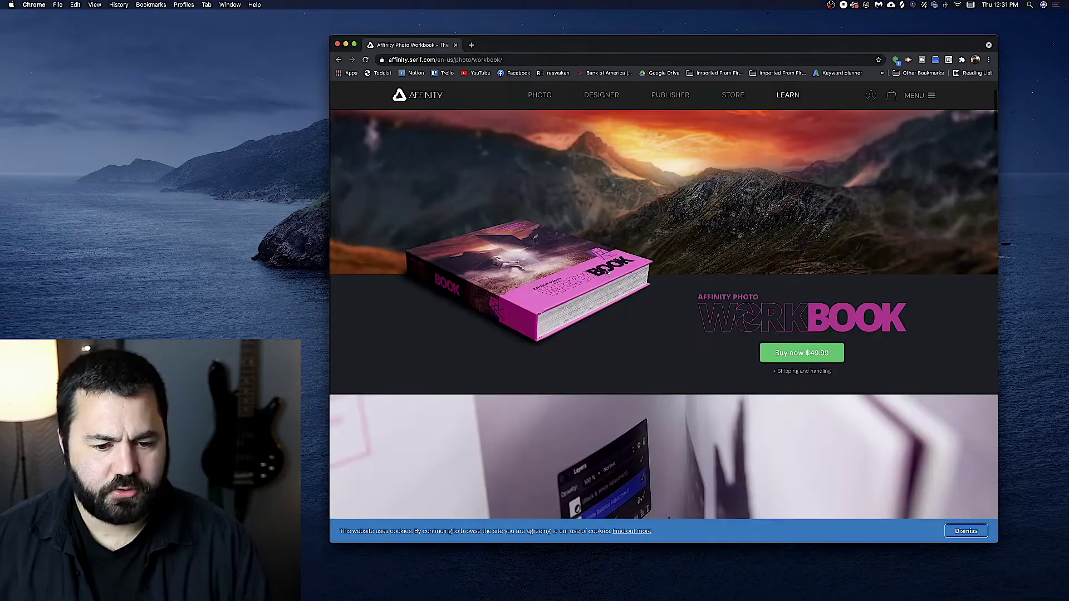
# - Browse the Photo Workbook chapters, then go back to the home page's workbook options
pyautogui.scroll(-3, 607, 272)
pyautogui.scroll(-10, 607, 273)
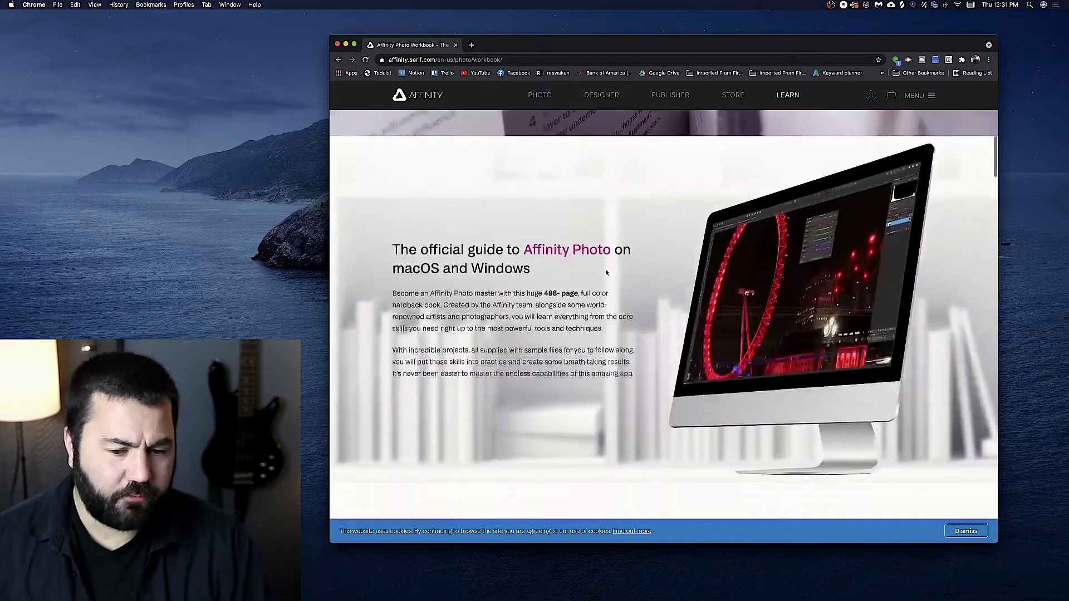
pyautogui.scroll(-10, 606, 272)
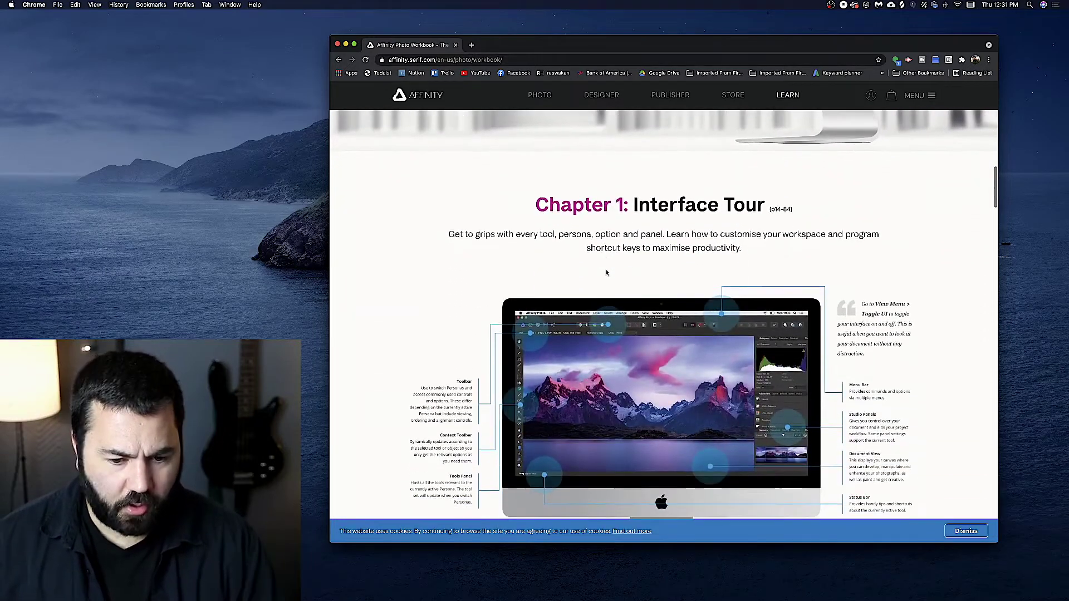
pyautogui.scroll(-6, 607, 273)
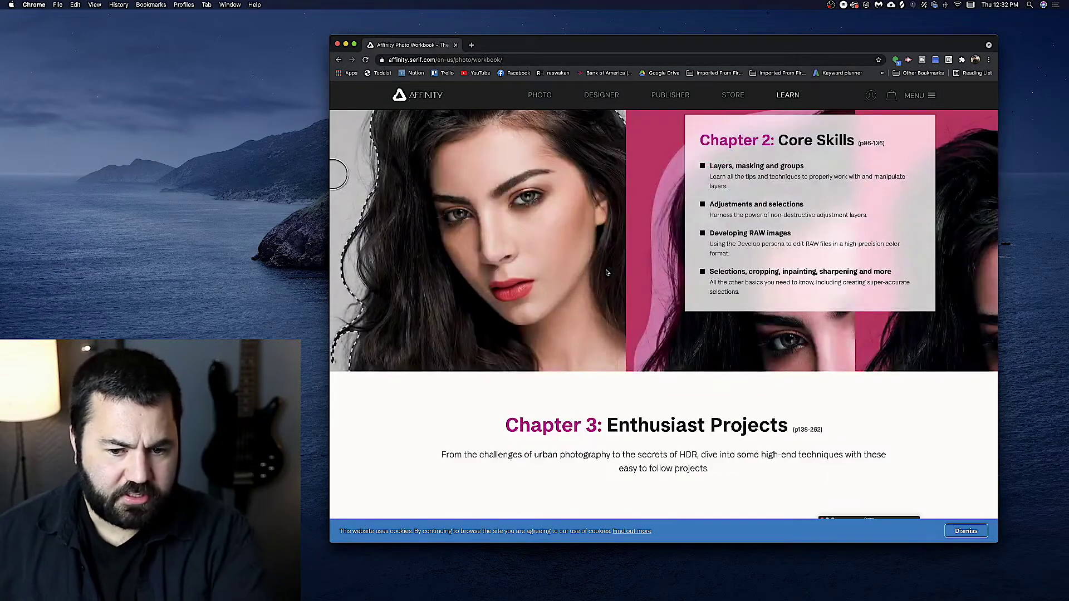
pyautogui.scroll(3, 607, 273)
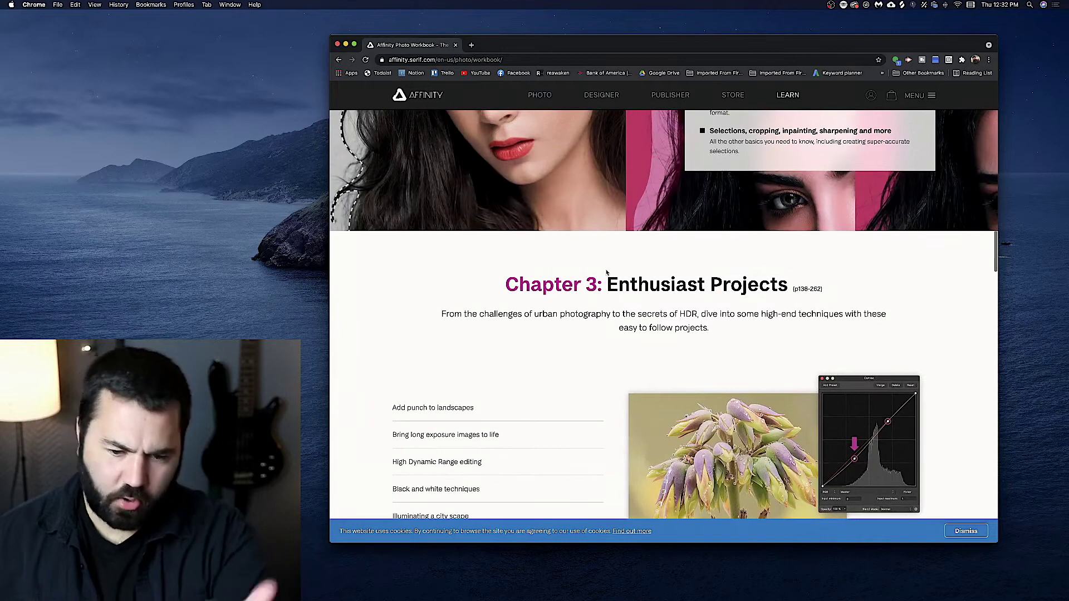
pyautogui.scroll(-7, 606, 272)
pyautogui.scroll(-3, 607, 272)
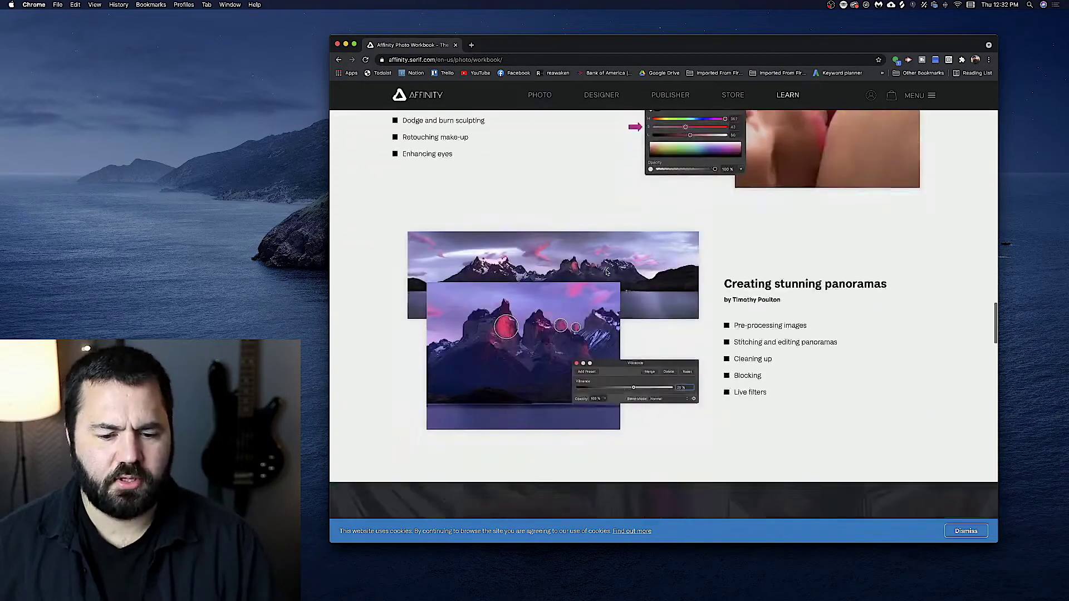
pyautogui.scroll(-6, 607, 271)
pyautogui.scroll(-4, 607, 273)
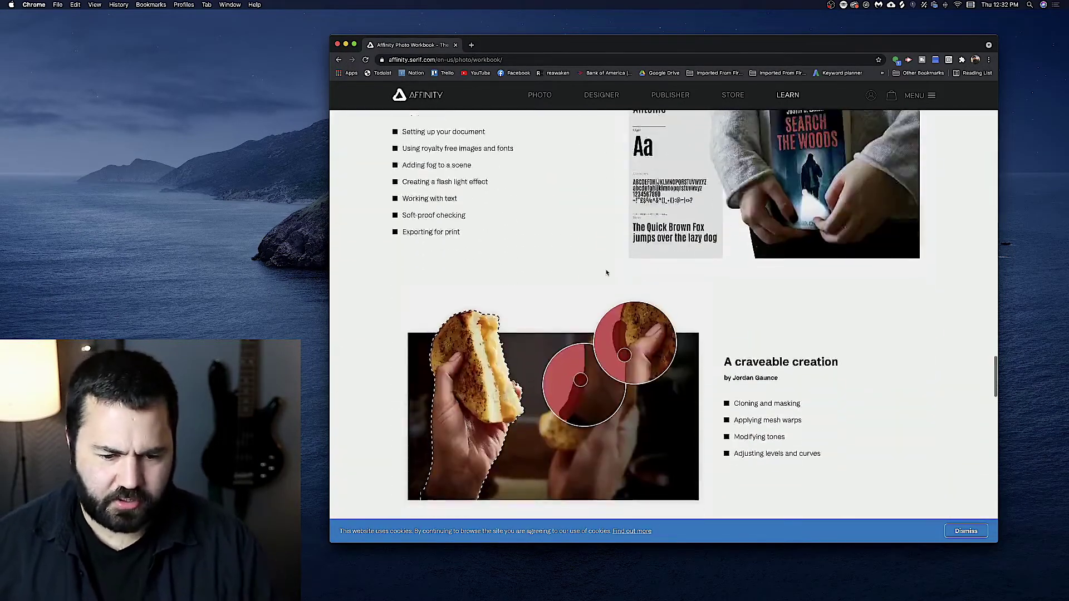
pyautogui.scroll(-3, 607, 273)
pyautogui.scroll(8, 607, 272)
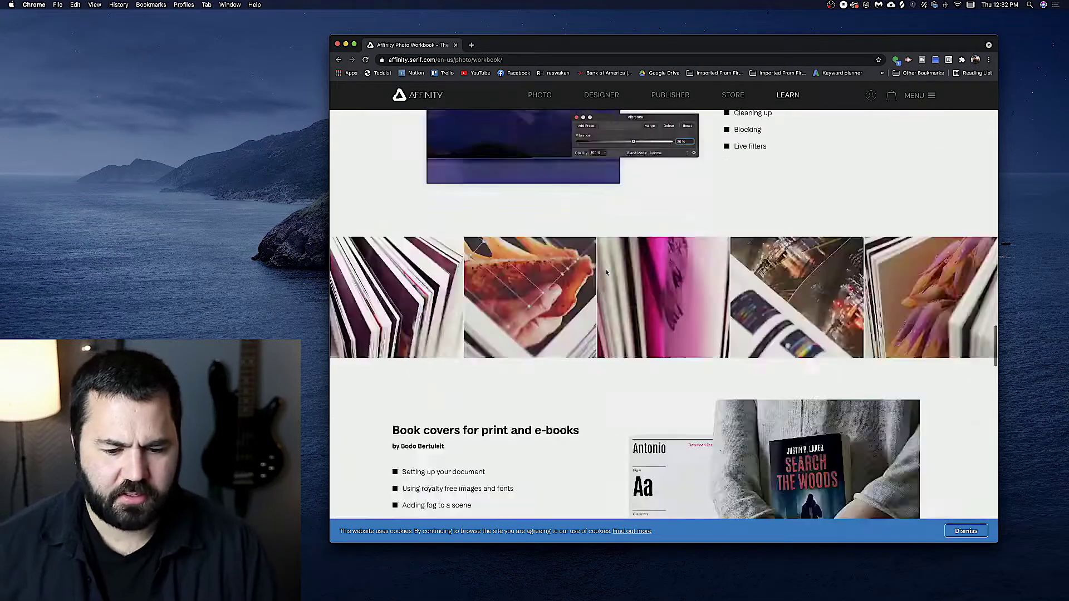
pyautogui.scroll(15, 607, 272)
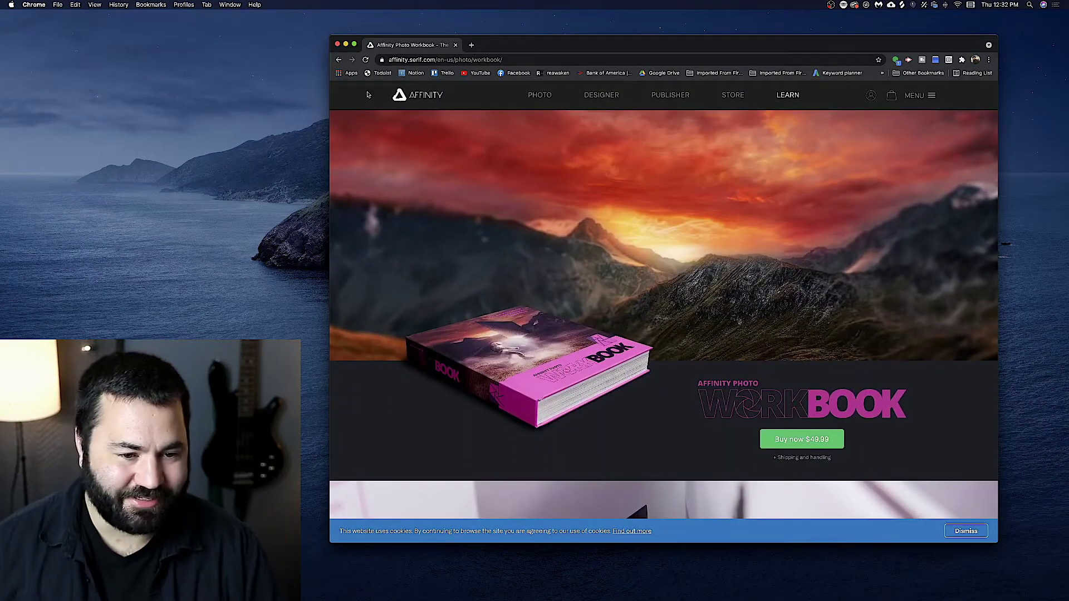
pyautogui.click(339, 60)
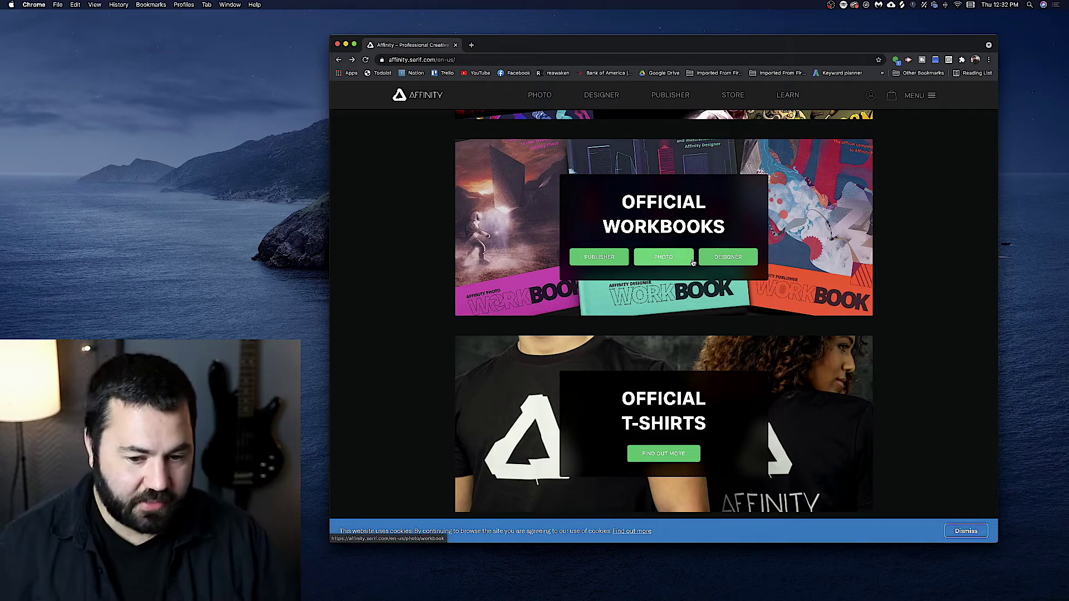
# - Open the $49.99 Designer Workbook page and read down to 'A complete guide to every tool'
pyautogui.click(701, 260)
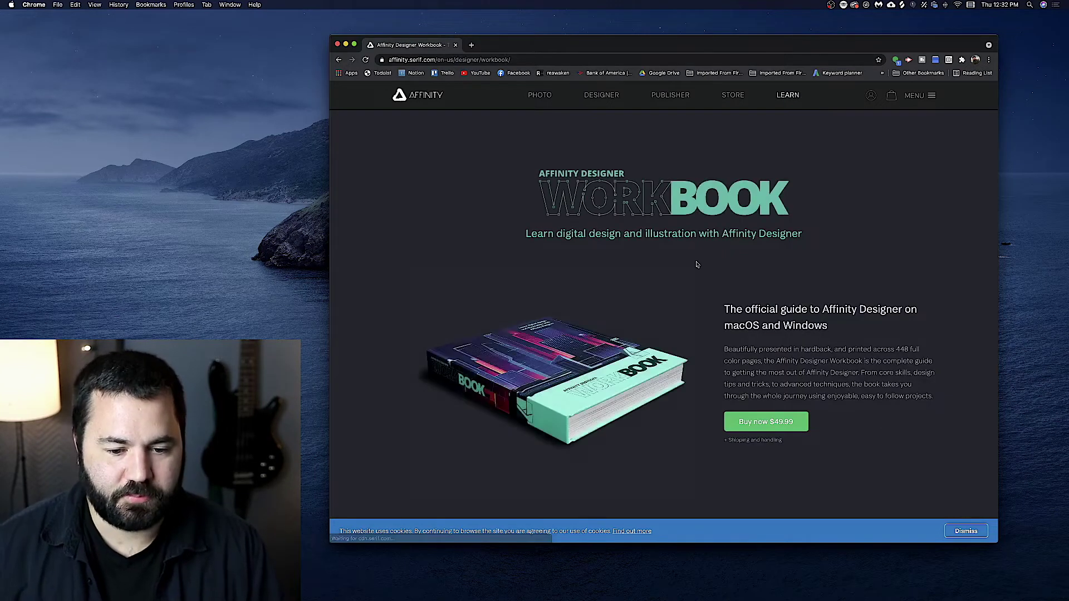
pyautogui.scroll(-5, 697, 264)
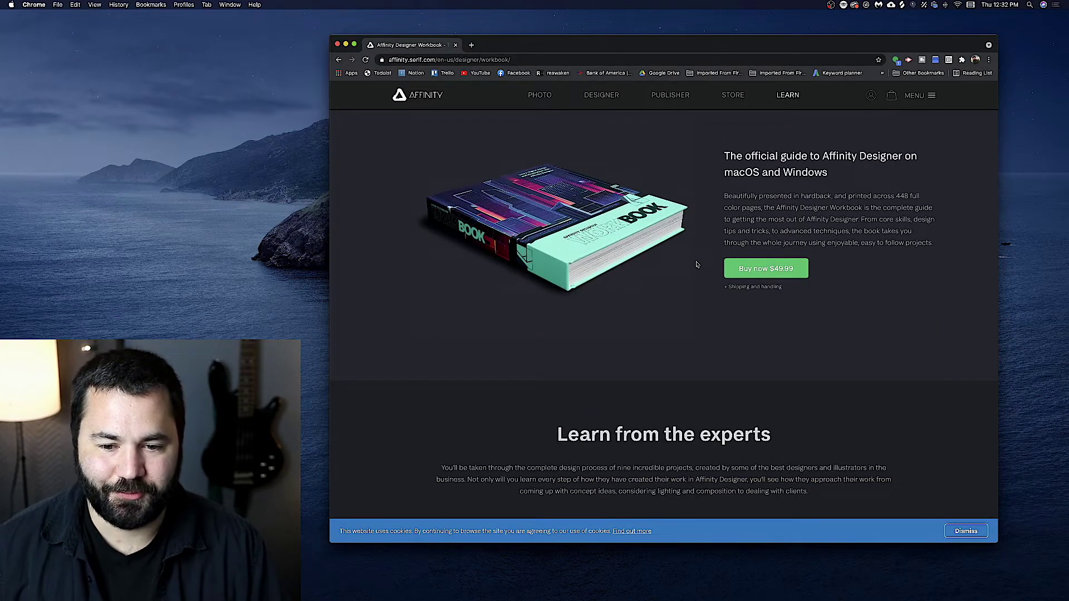
pyautogui.scroll(-15, 697, 264)
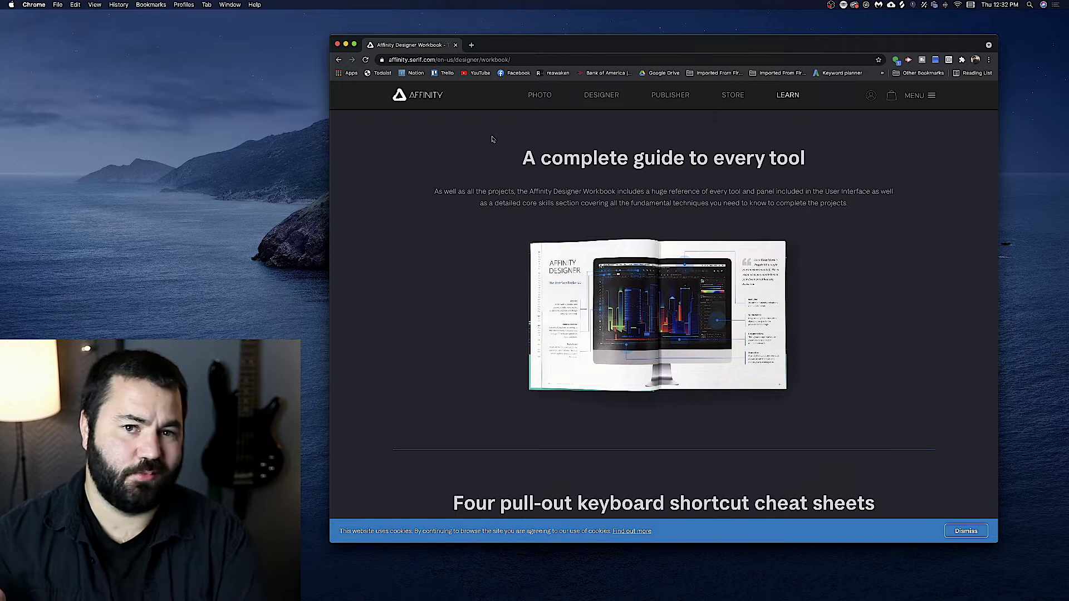
# - Hide Chrome to show the desktop and launch Affinity Photo from the Dock
pyautogui.press('super+w')
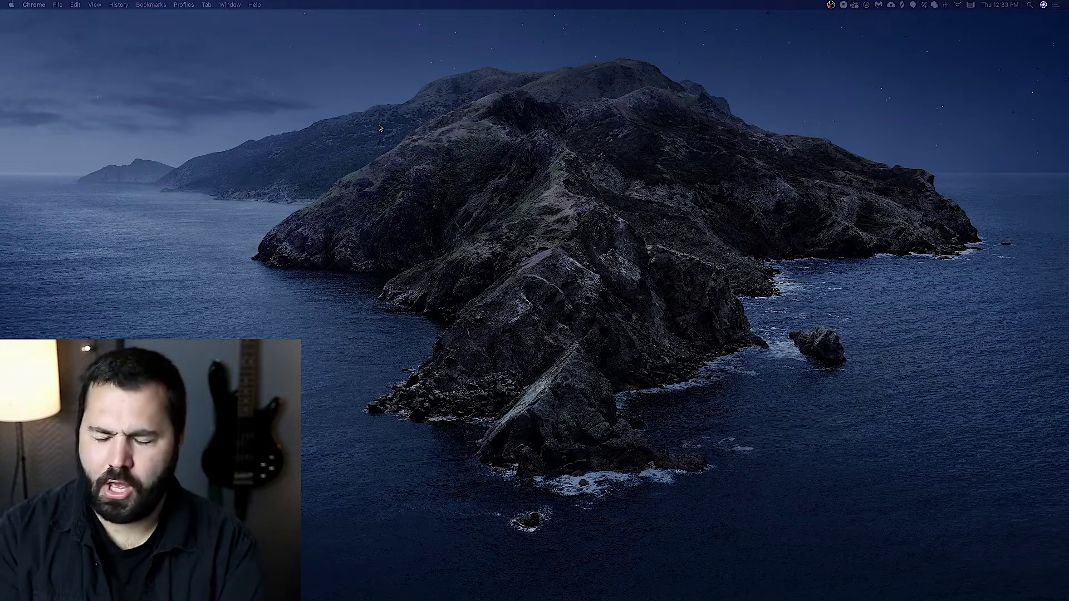
pyautogui.moveTo(393, 592)
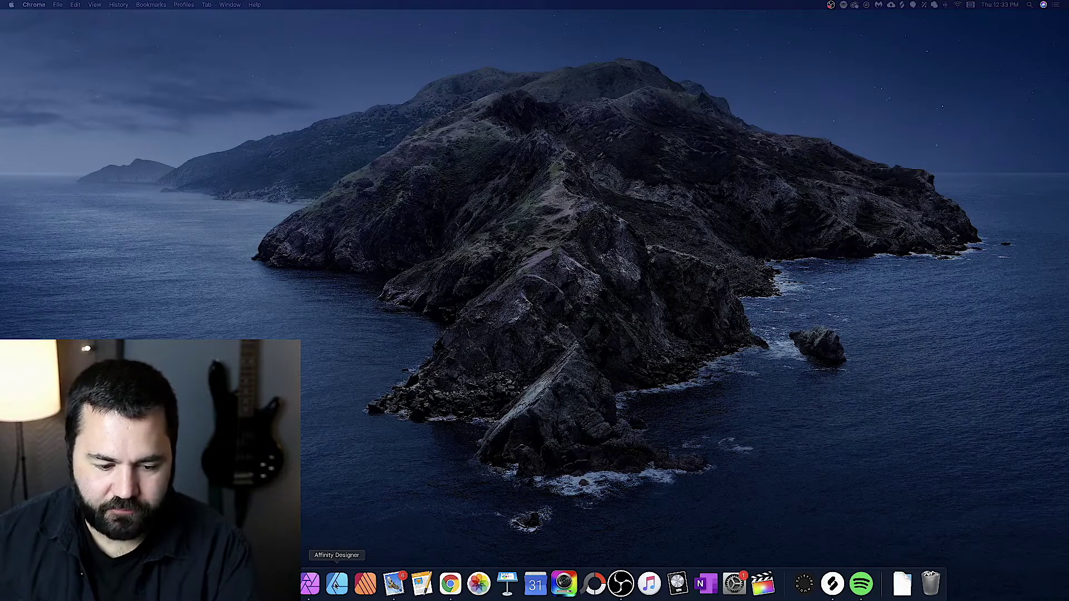
pyautogui.click(305, 585)
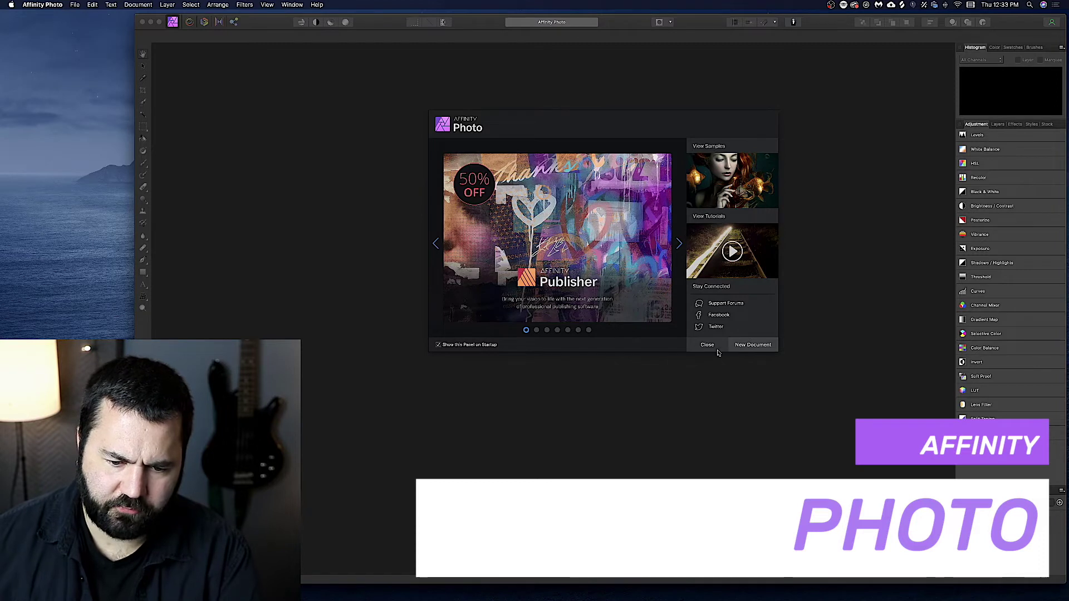
# - Dismiss the welcome panel and look through the New Document preset categories
pyautogui.click(757, 346)
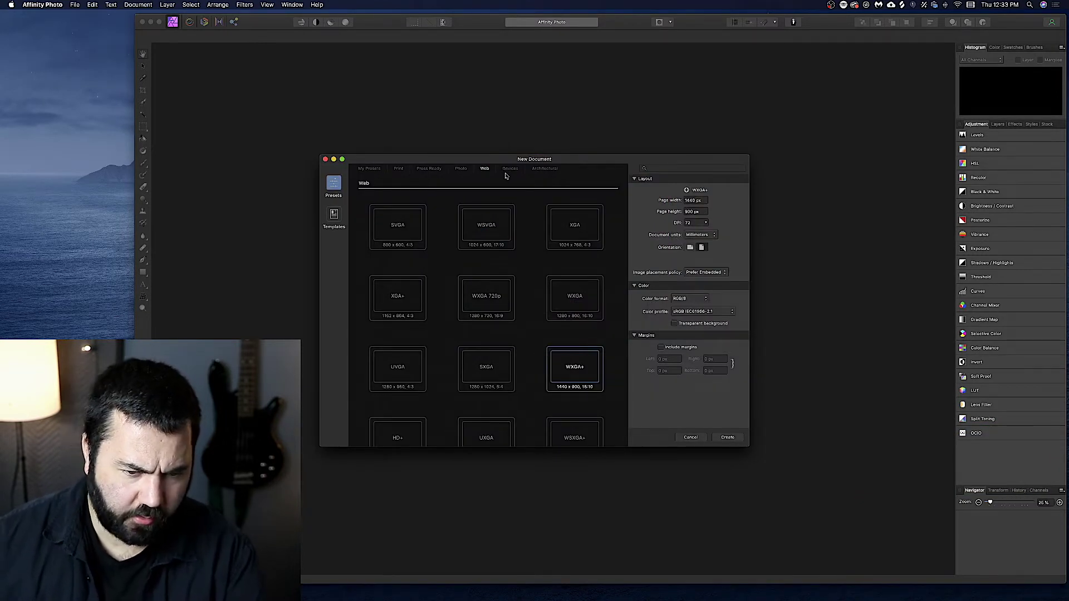
pyautogui.click(429, 168)
pyautogui.click(369, 168)
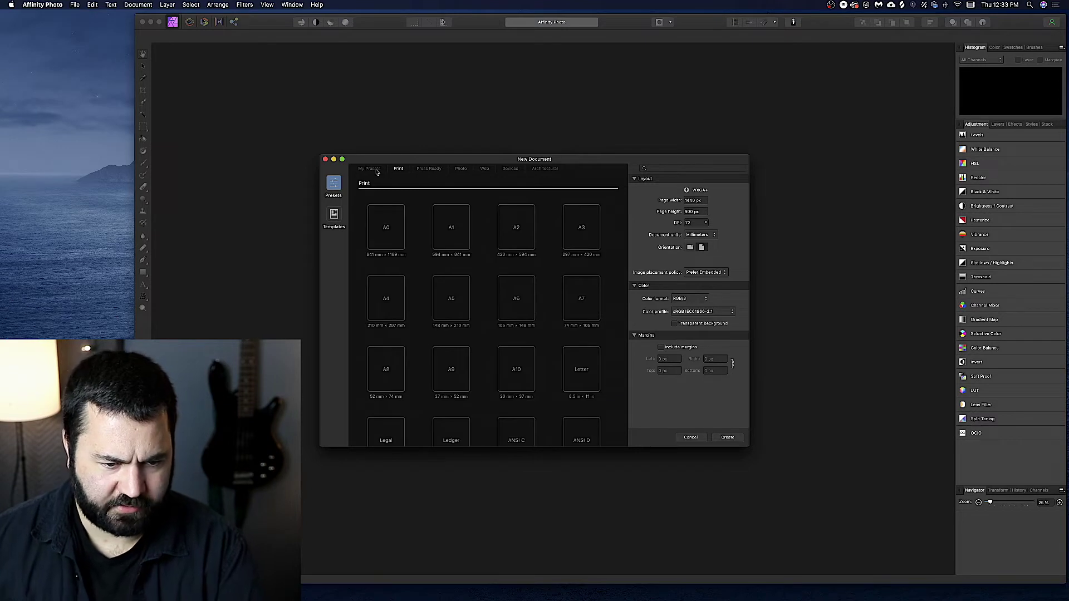
pyautogui.click(399, 168)
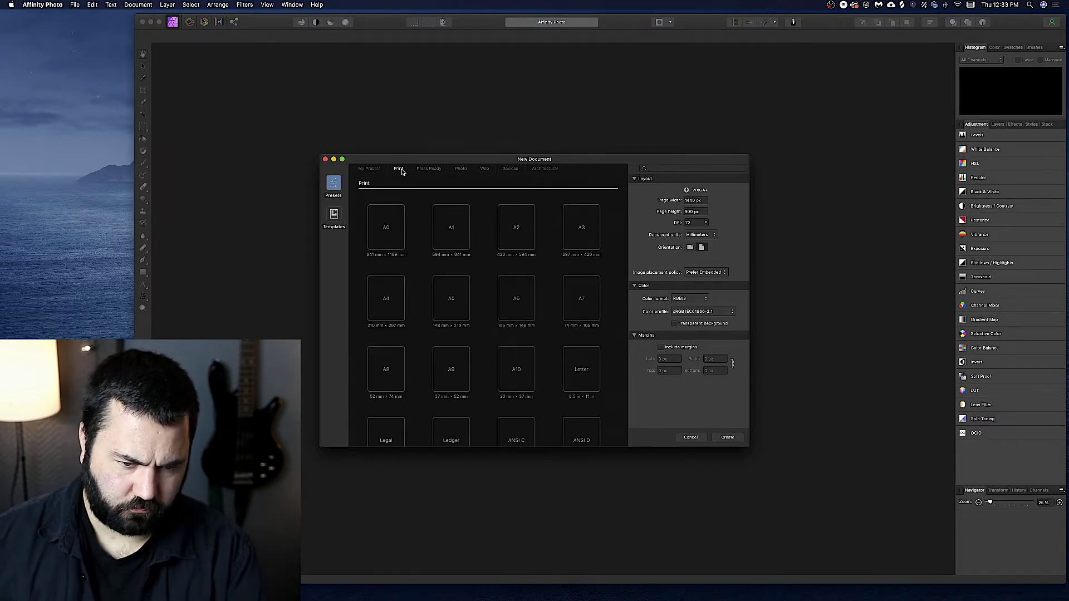
pyautogui.click(431, 169)
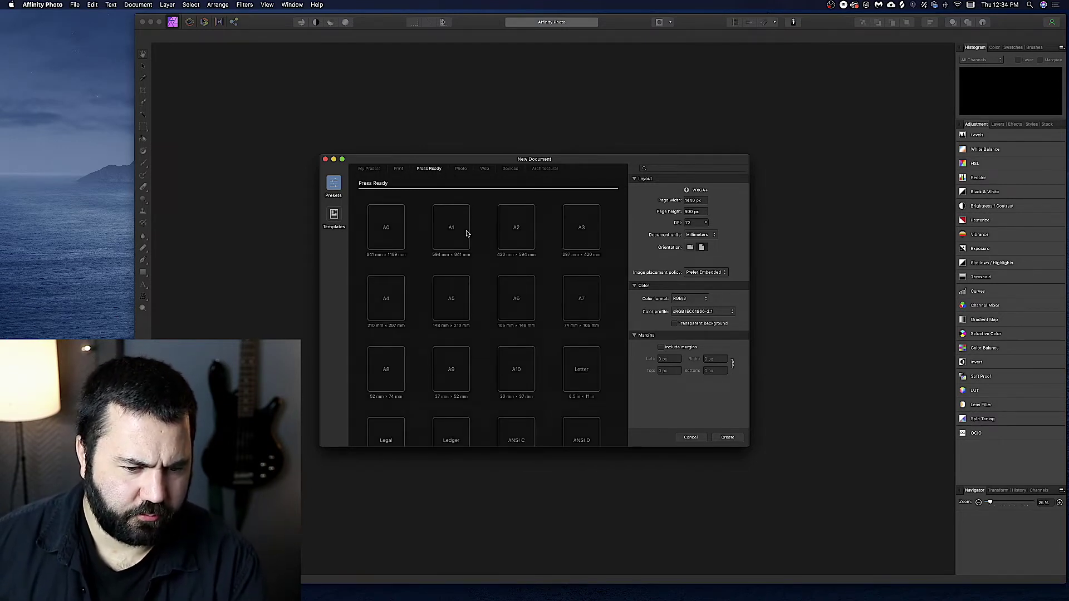
pyautogui.click(461, 169)
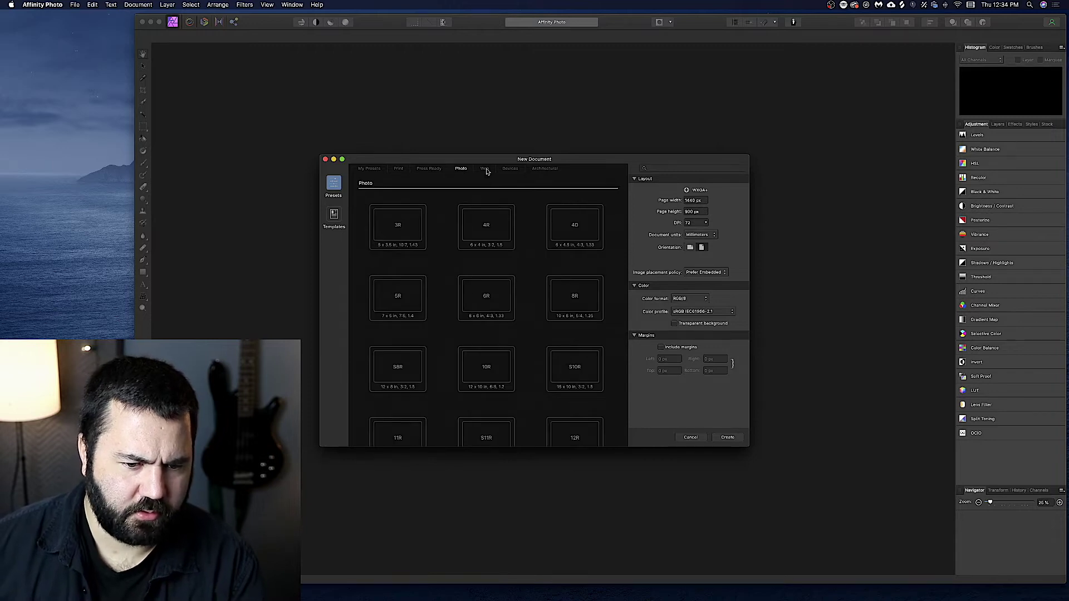
pyautogui.click(510, 169)
# - Create a document from the Photo category's 10R preset (12 × 10 in)
pyautogui.scroll(-5, 538, 245)
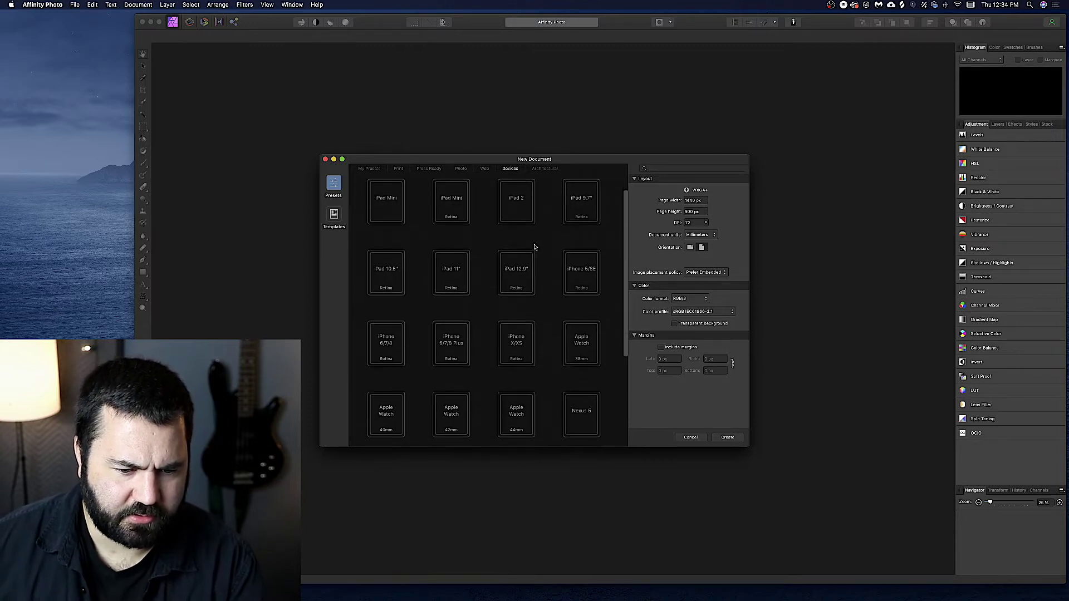
pyautogui.scroll(5, 501, 250)
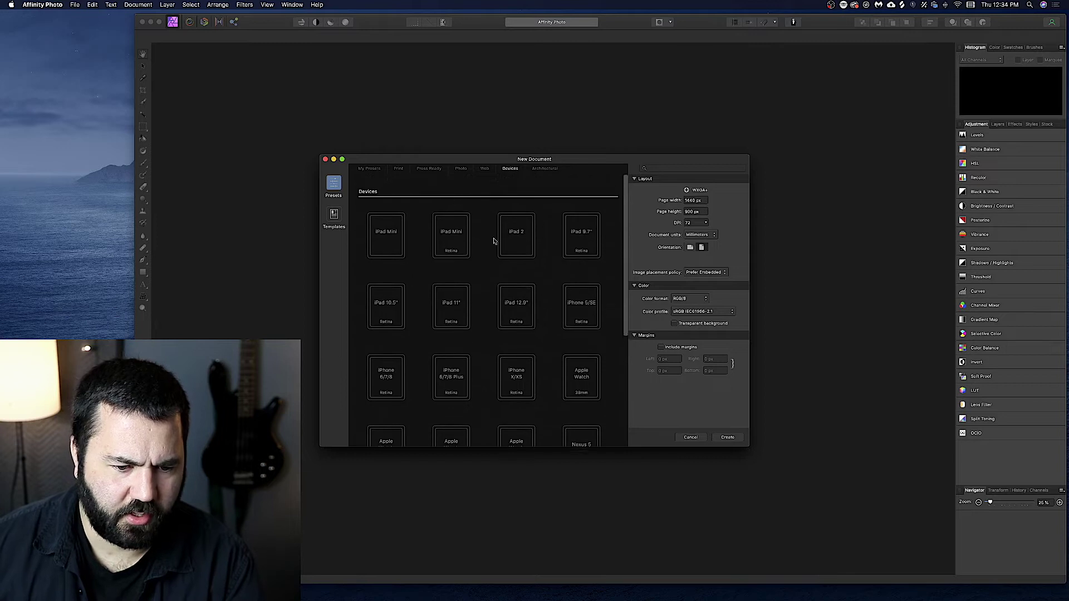
pyautogui.click(428, 169)
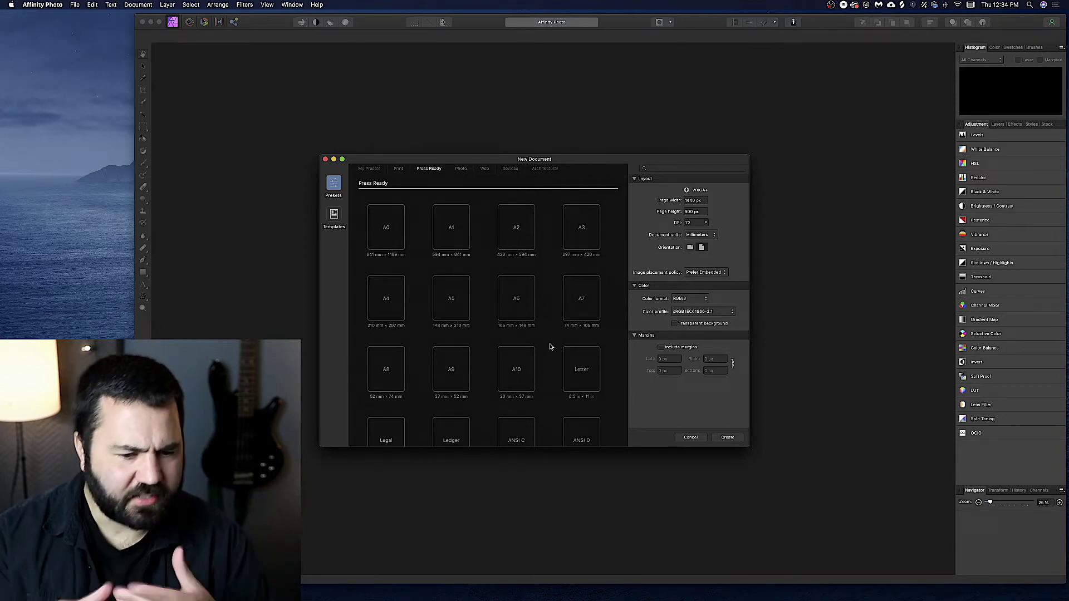
pyautogui.click(459, 168)
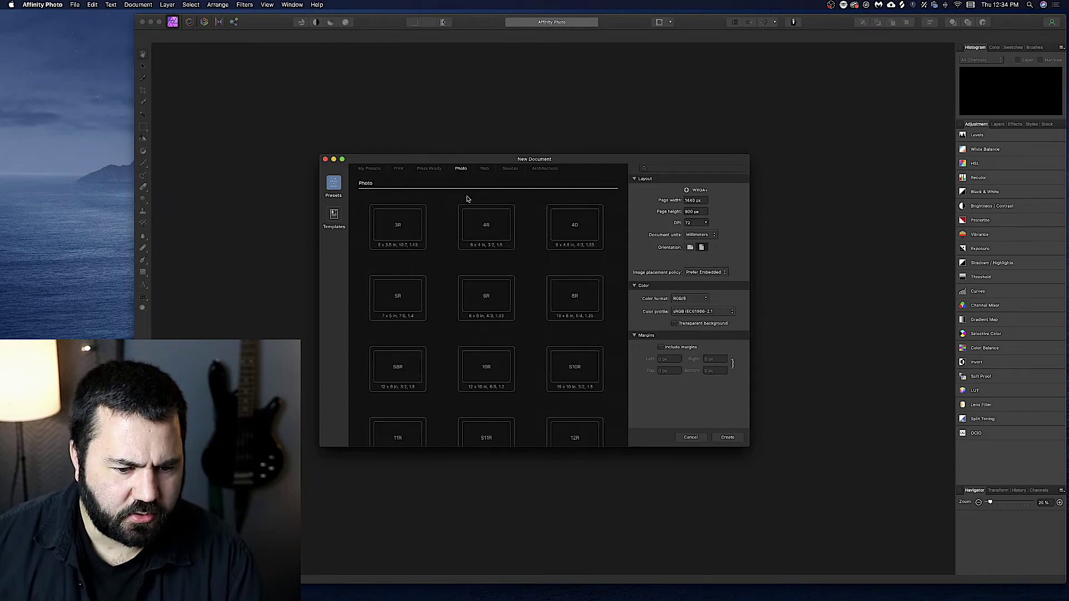
pyautogui.doubleClick(486, 367)
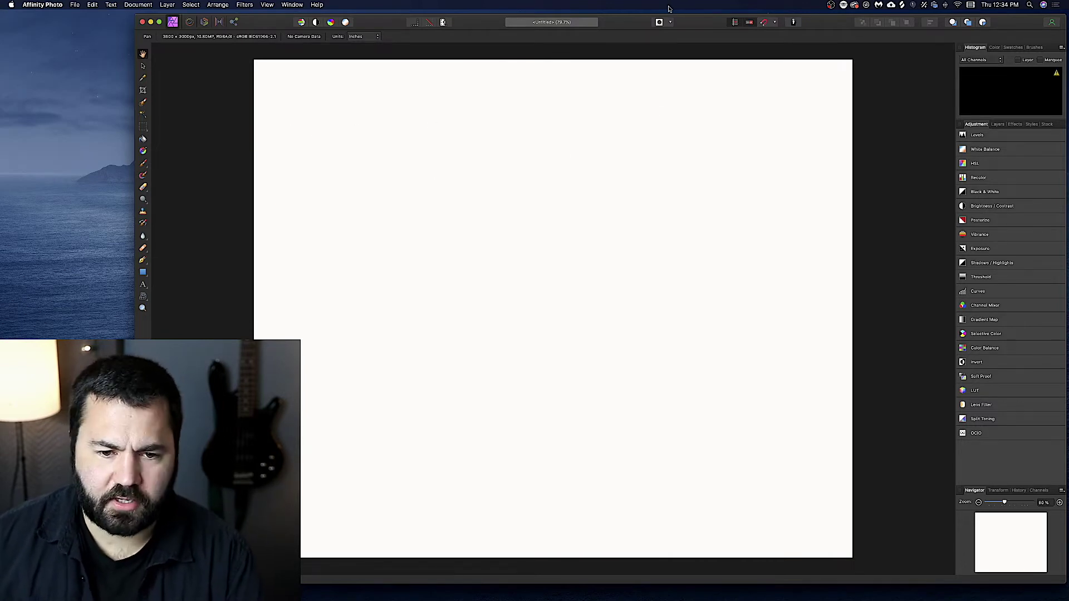
# - Try the brush, Move, Artistic Text and Clone tools, ending on the Mixer Brush Tool
pyautogui.moveTo(486, 26); pyautogui.dragTo(484, 22)
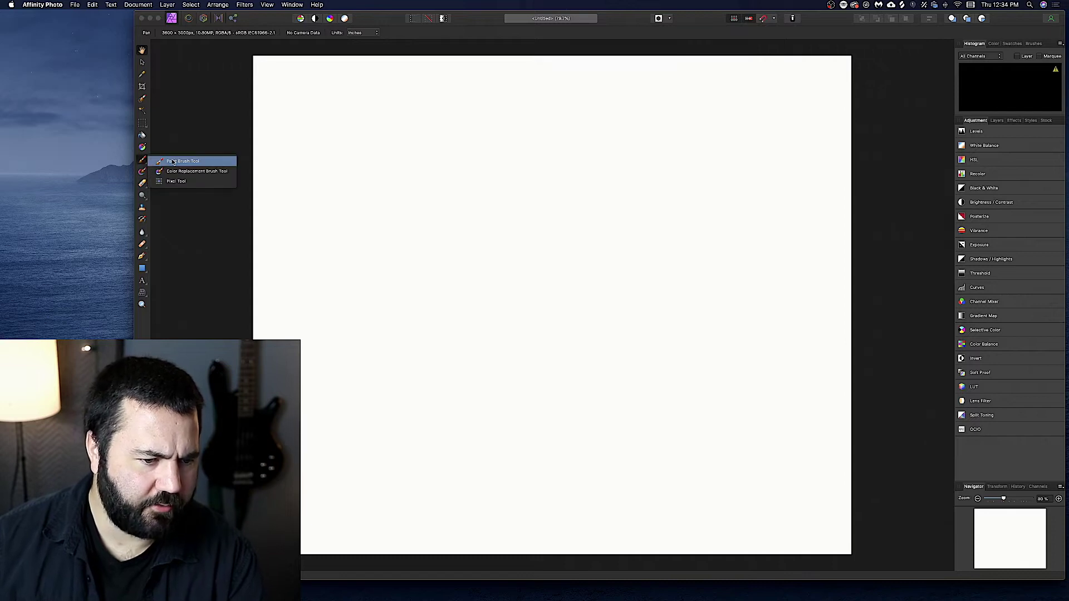
pyautogui.click(142, 223)
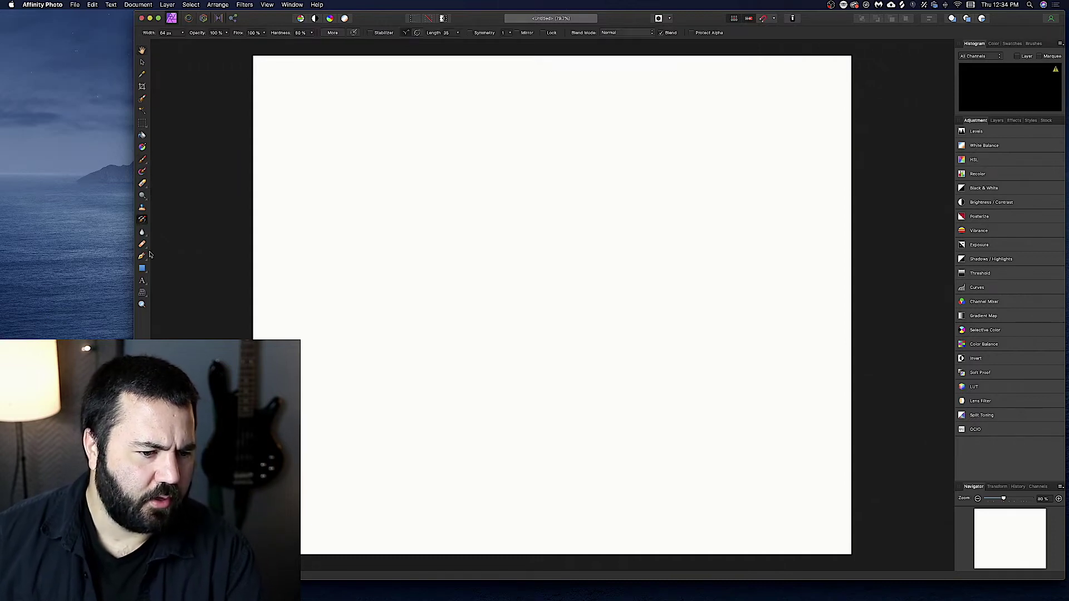
pyautogui.click(142, 246)
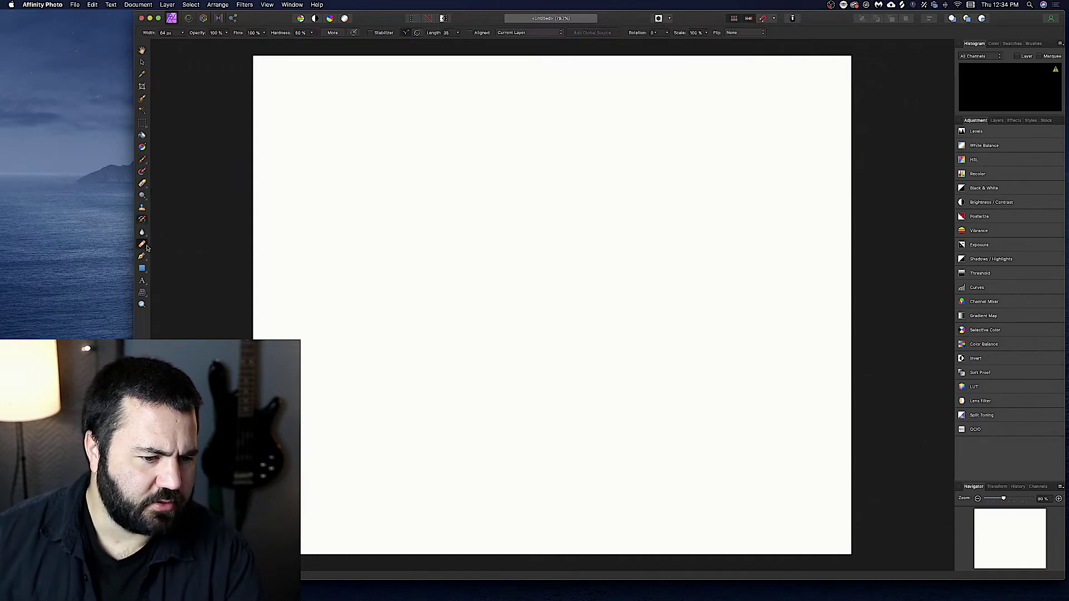
pyautogui.click(142, 53)
pyautogui.click(142, 62)
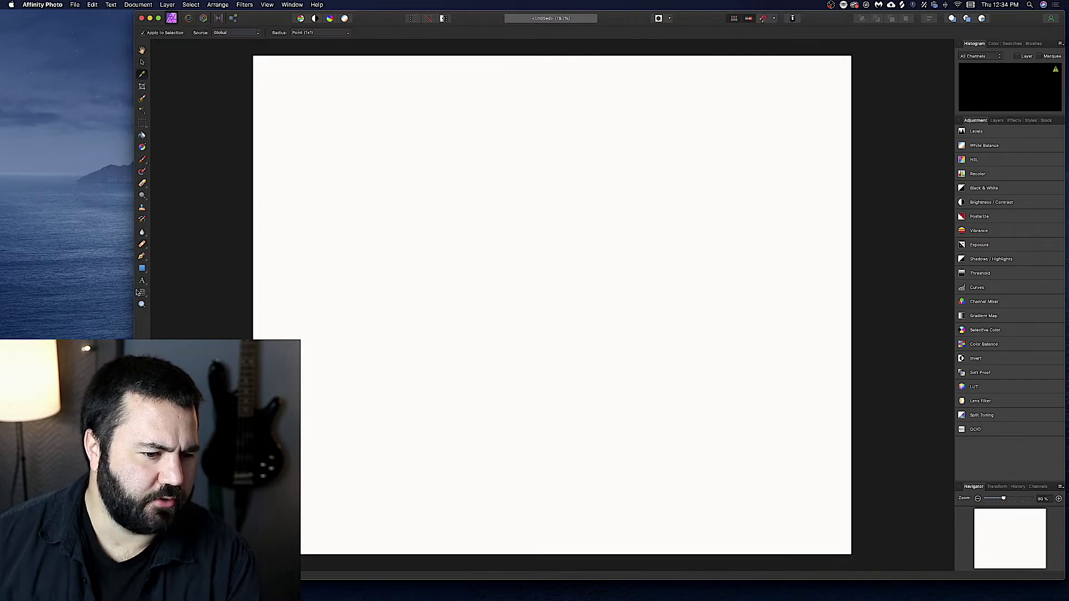
pyautogui.click(142, 281)
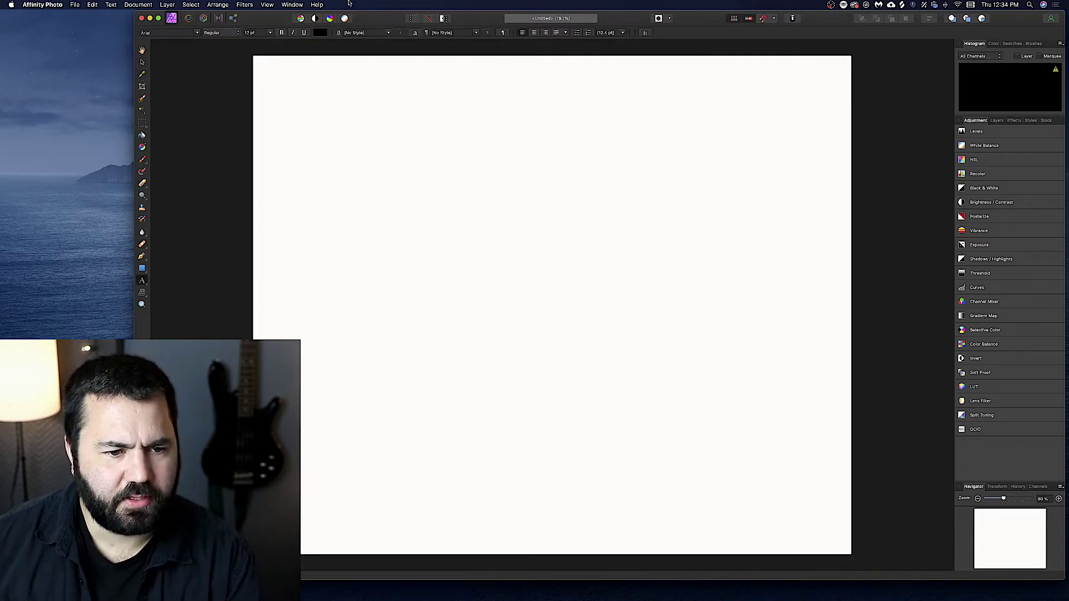
pyautogui.press('s')
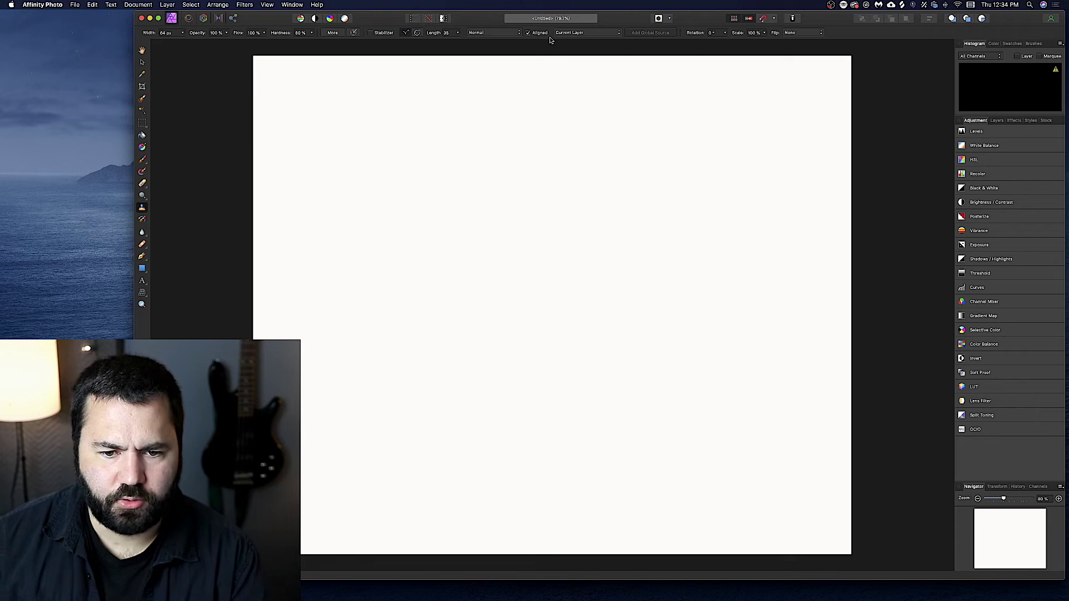
pyautogui.click(142, 173)
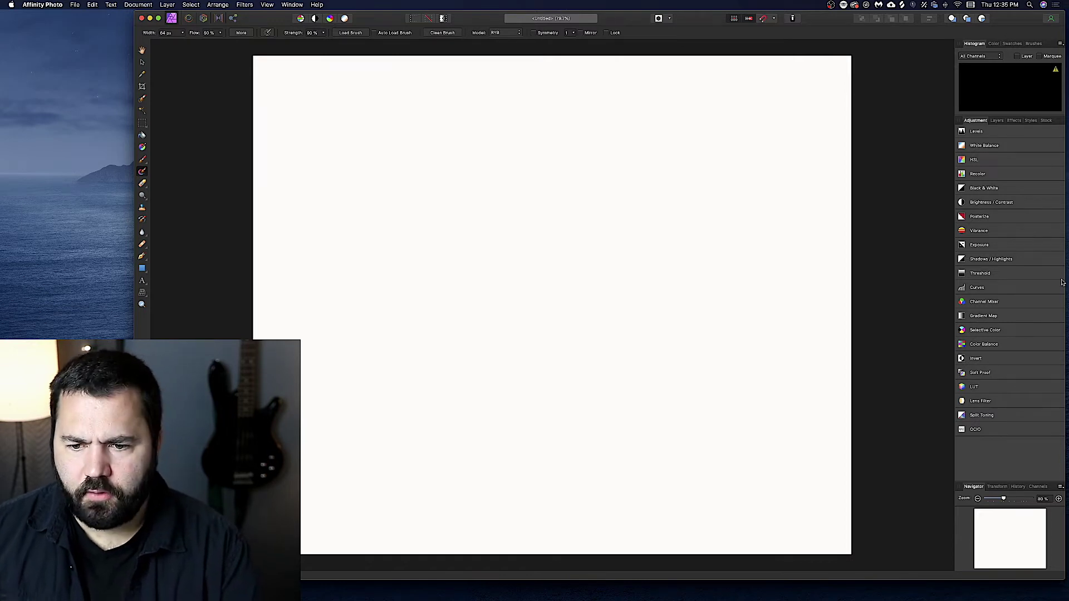
# - Look through the Color, Swatches and Brushes panels
pyautogui.click(994, 44)
pyautogui.click(1015, 44)
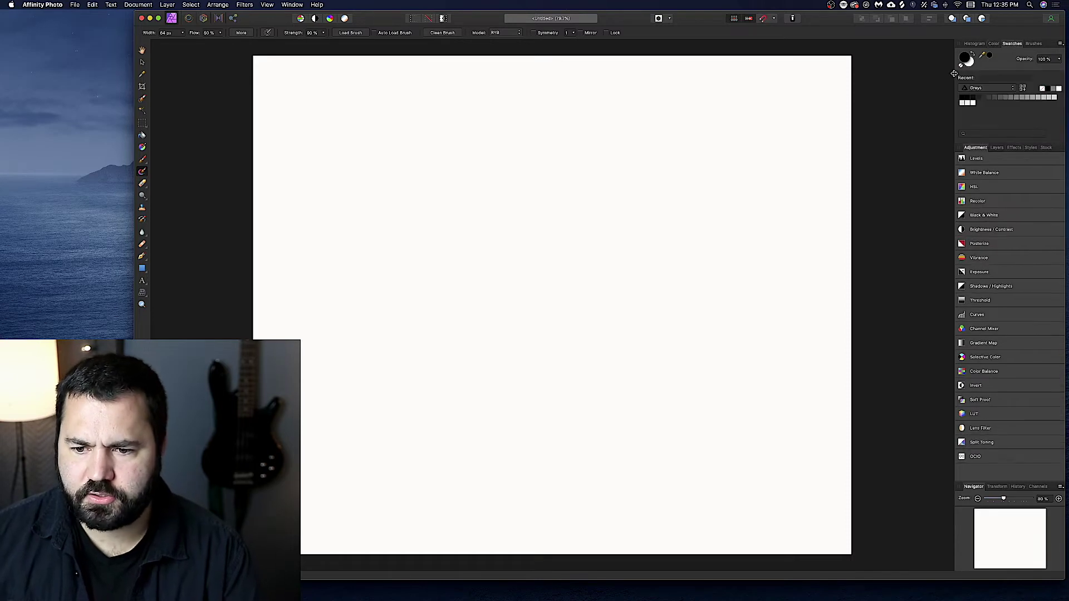
pyautogui.click(1033, 44)
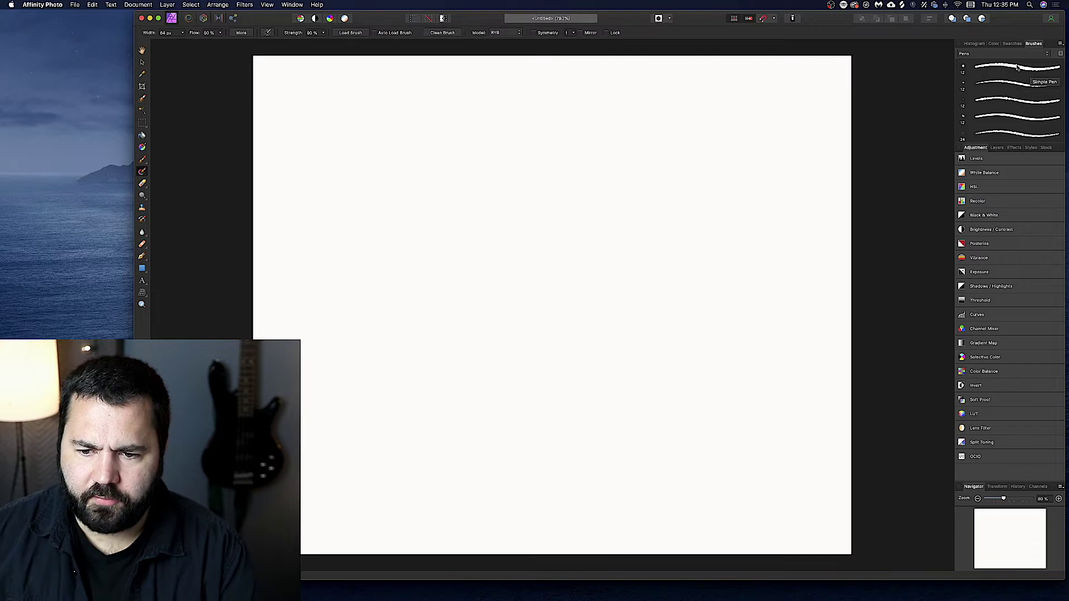
pyautogui.scroll(-8, 1017, 66)
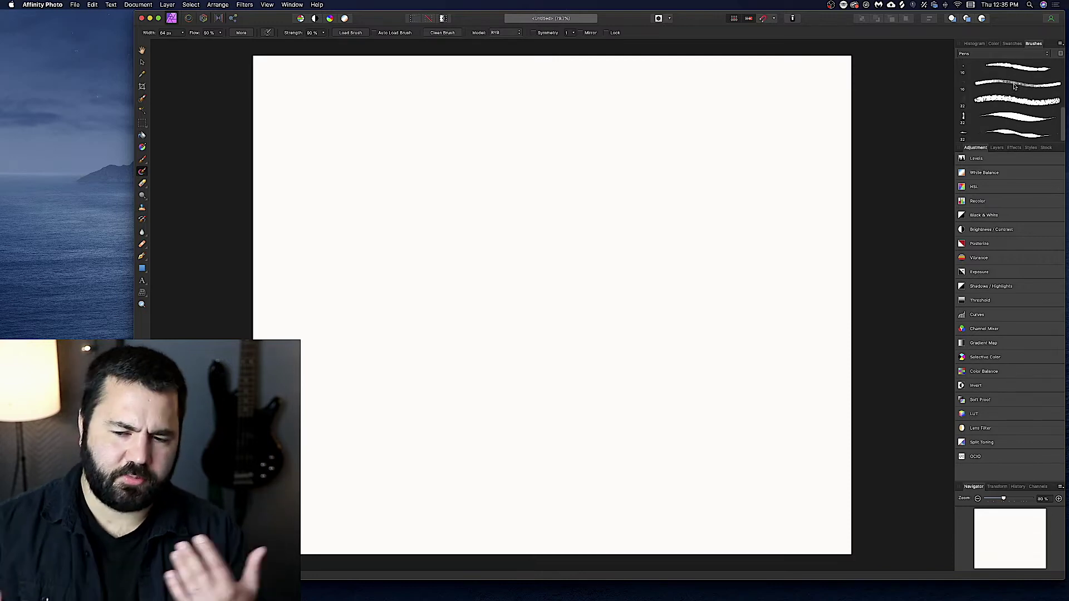
pyautogui.scroll(8, 1014, 86)
# - Switch the brush category to Sprays and Spatters, then to Gouaches
pyautogui.click(1002, 55)
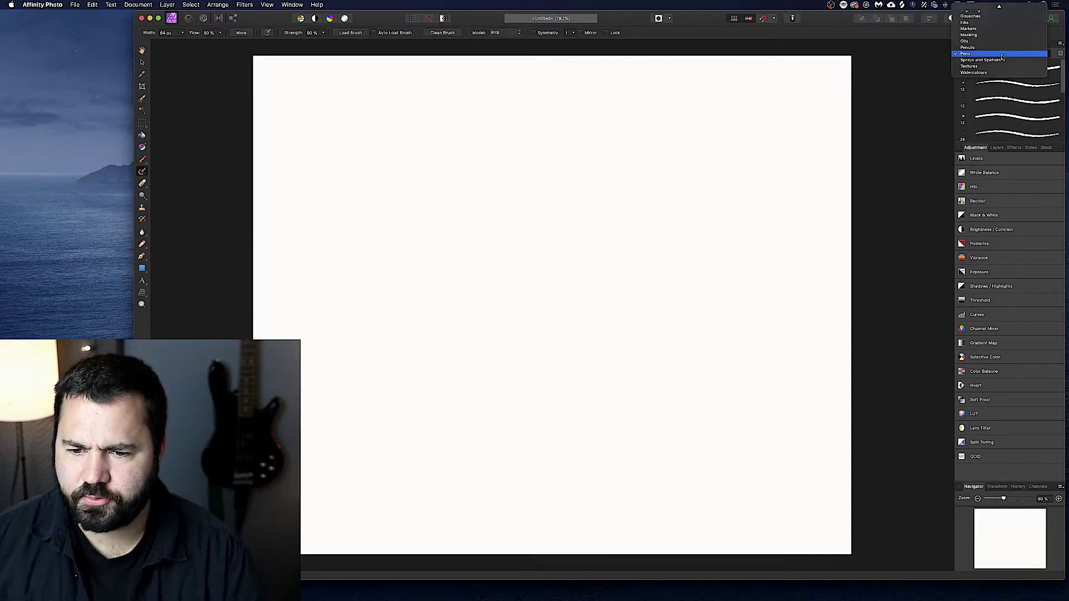
pyautogui.click(1005, 60)
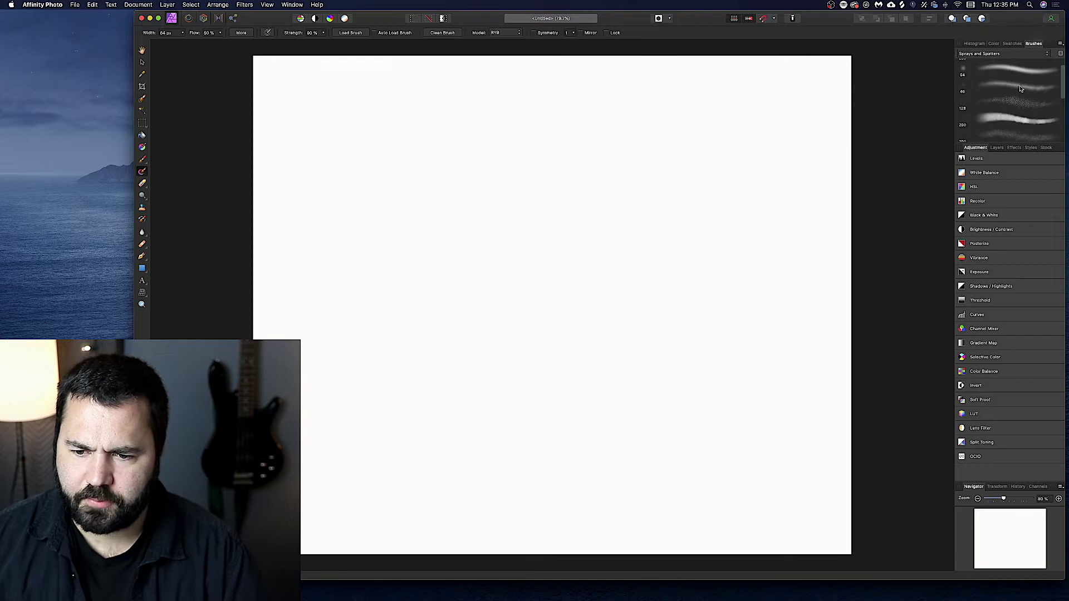
pyautogui.click(1006, 54)
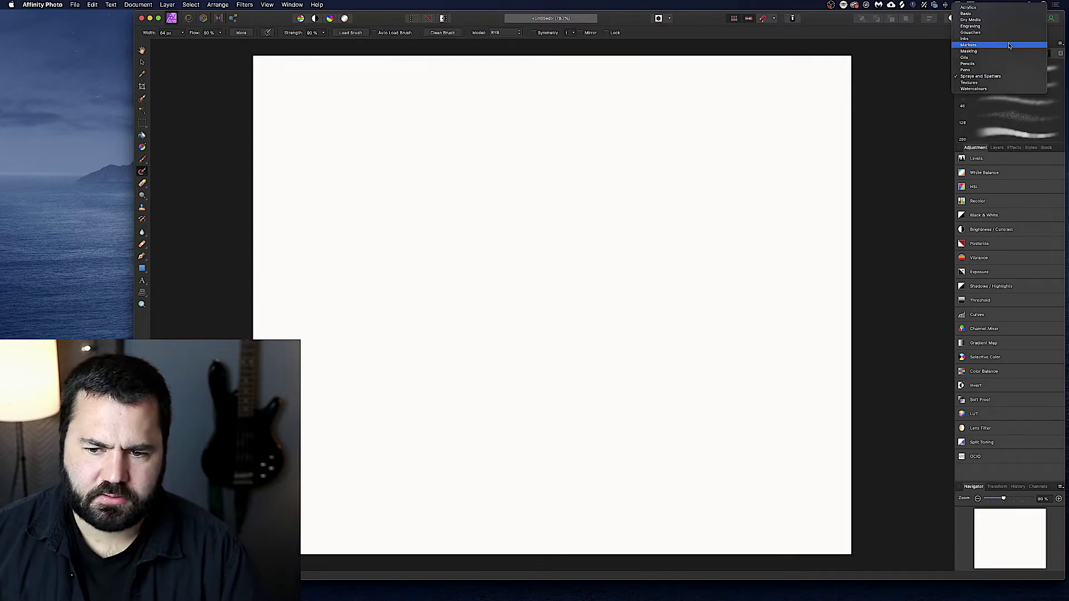
pyautogui.click(997, 33)
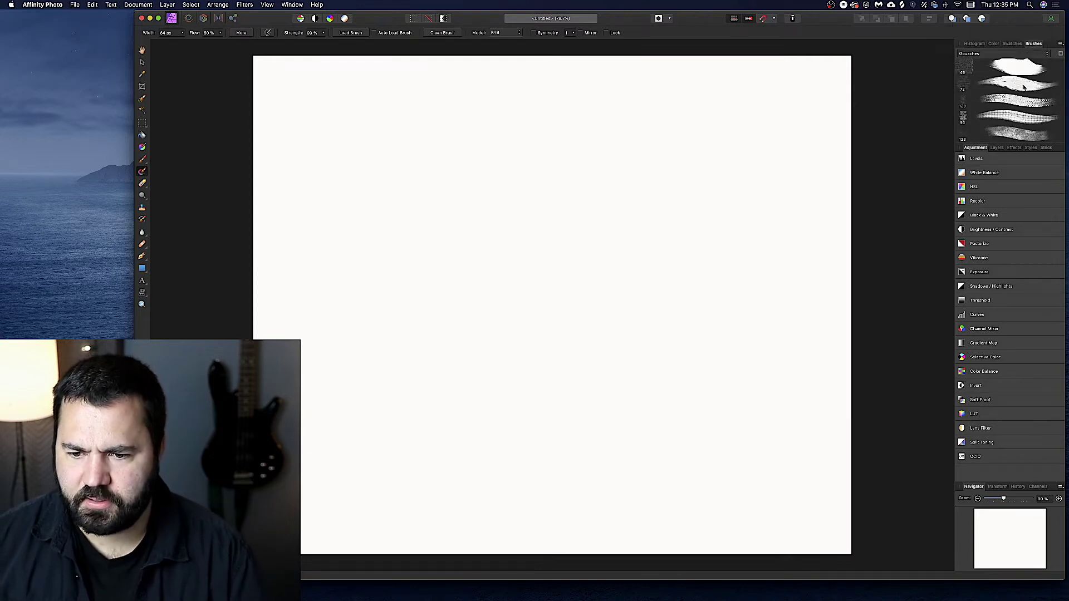
pyautogui.scroll(-5, 1023, 87)
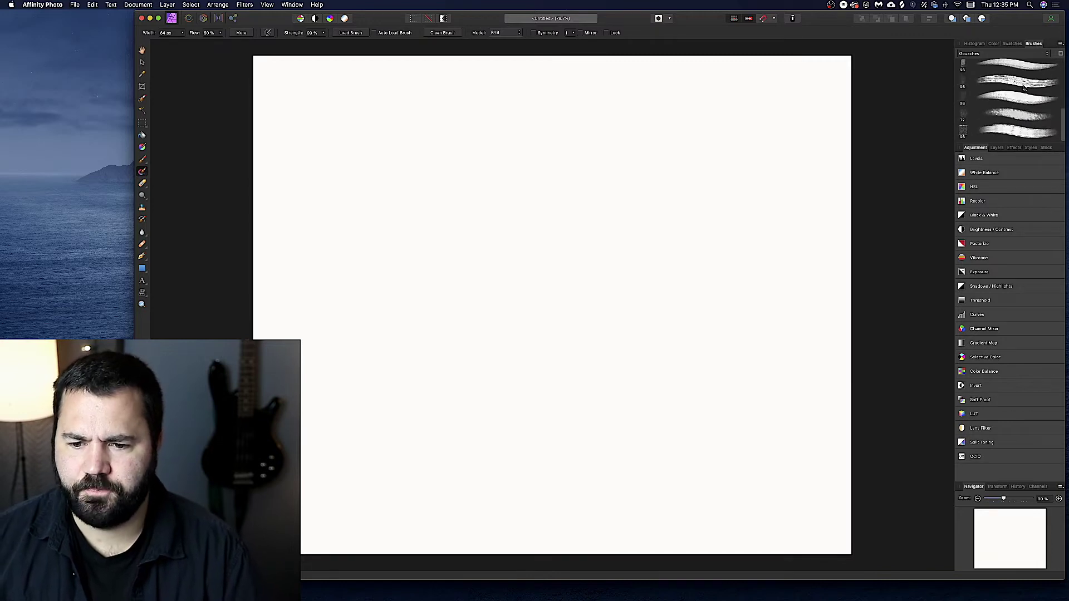
pyautogui.scroll(5, 1023, 88)
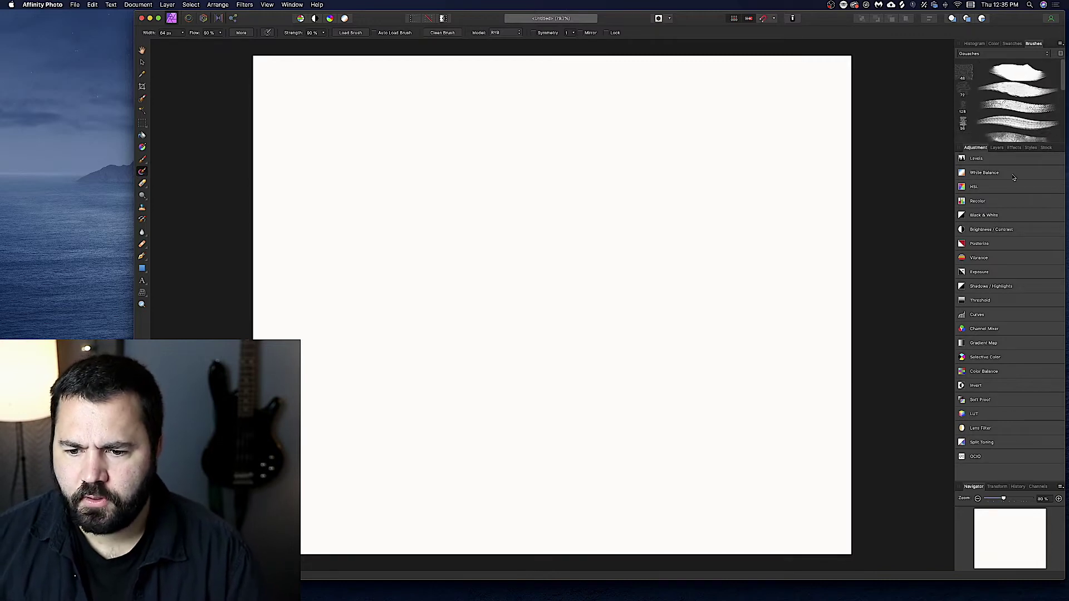
# - Flip through the Layers, Effects and Styles panels to reach the Stock panel
pyautogui.click(999, 147)
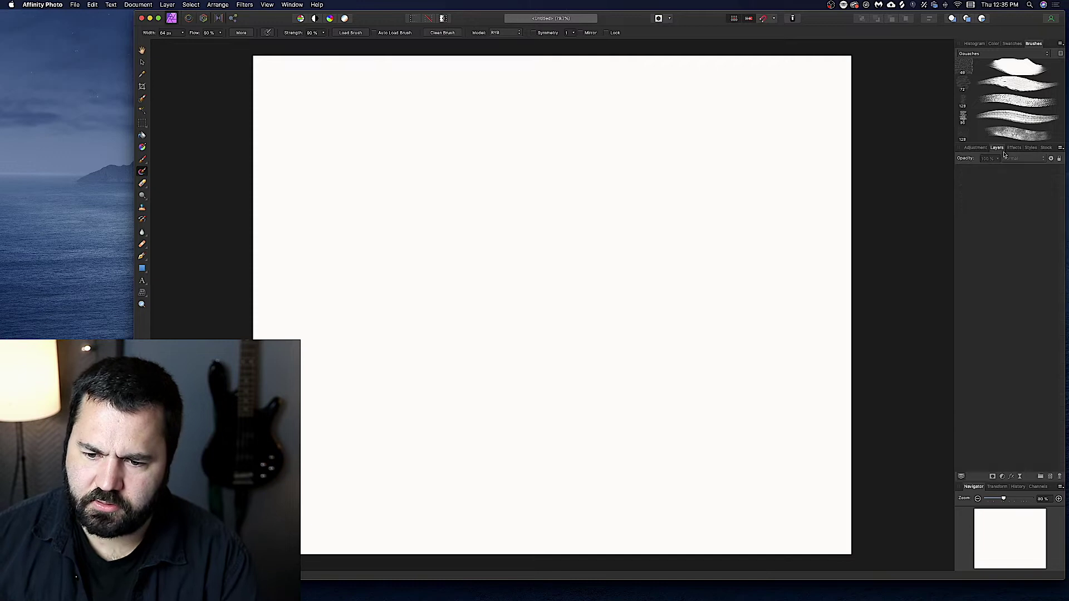
pyautogui.click(1014, 147)
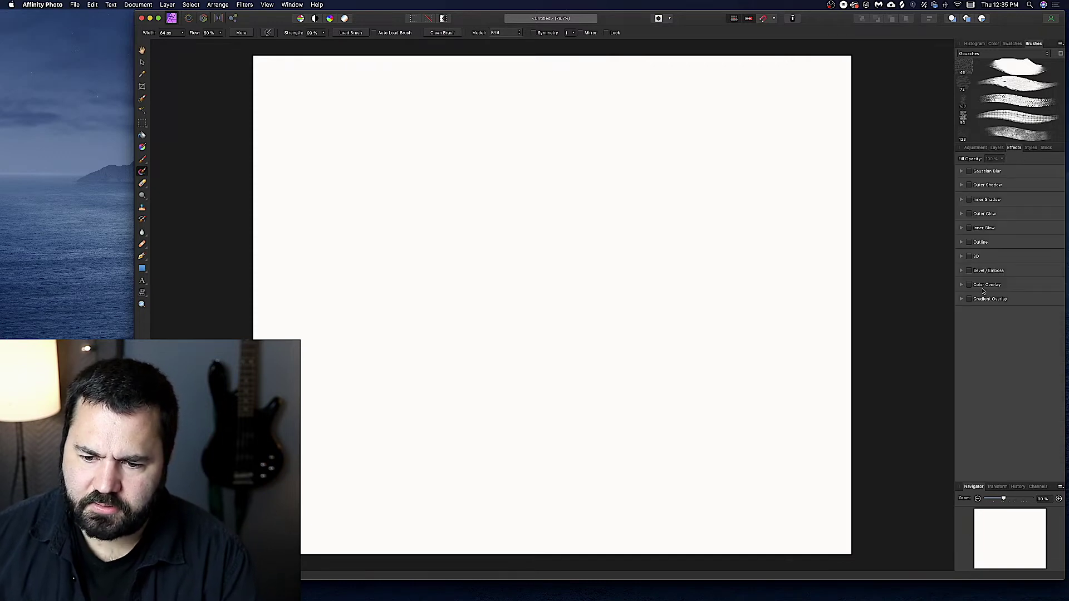
pyautogui.click(1030, 148)
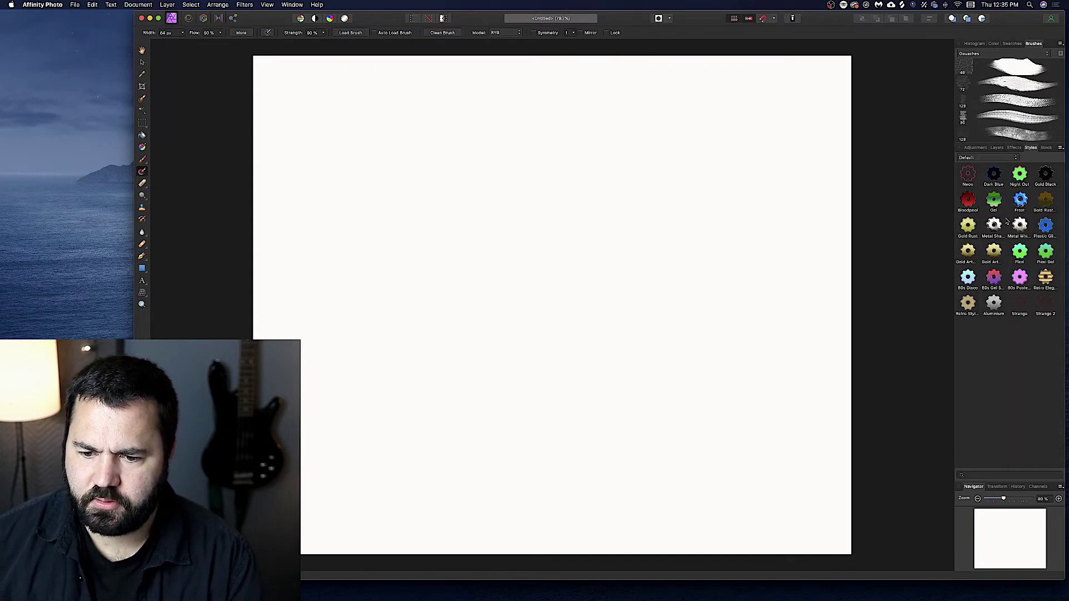
pyautogui.click(1046, 148)
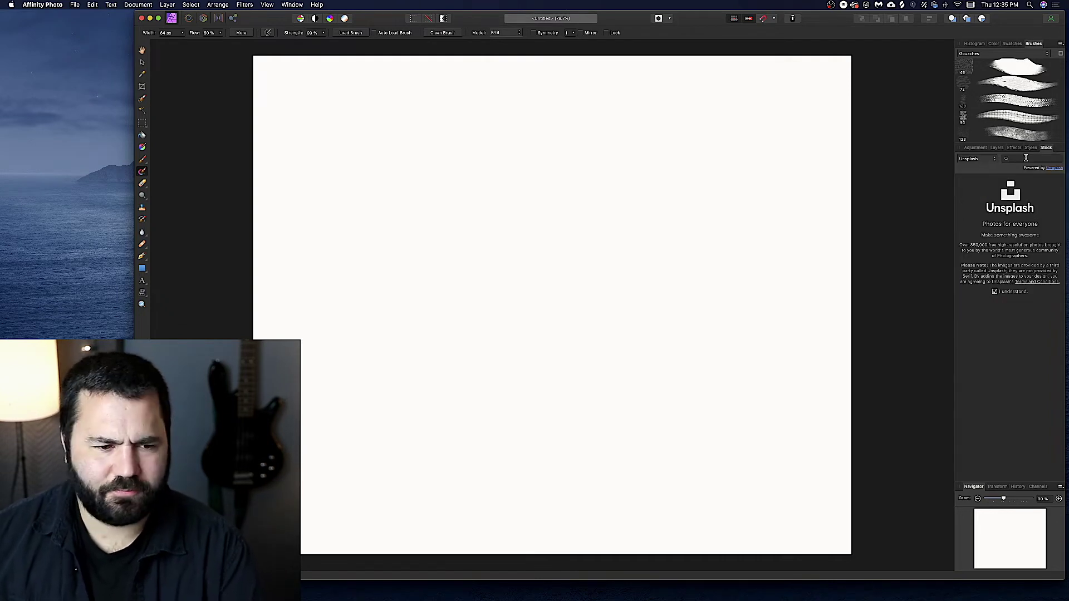
# - Search Unsplash for 'guitar' and drag the sunset guitar photo onto the canvas
pyautogui.click(978, 161)
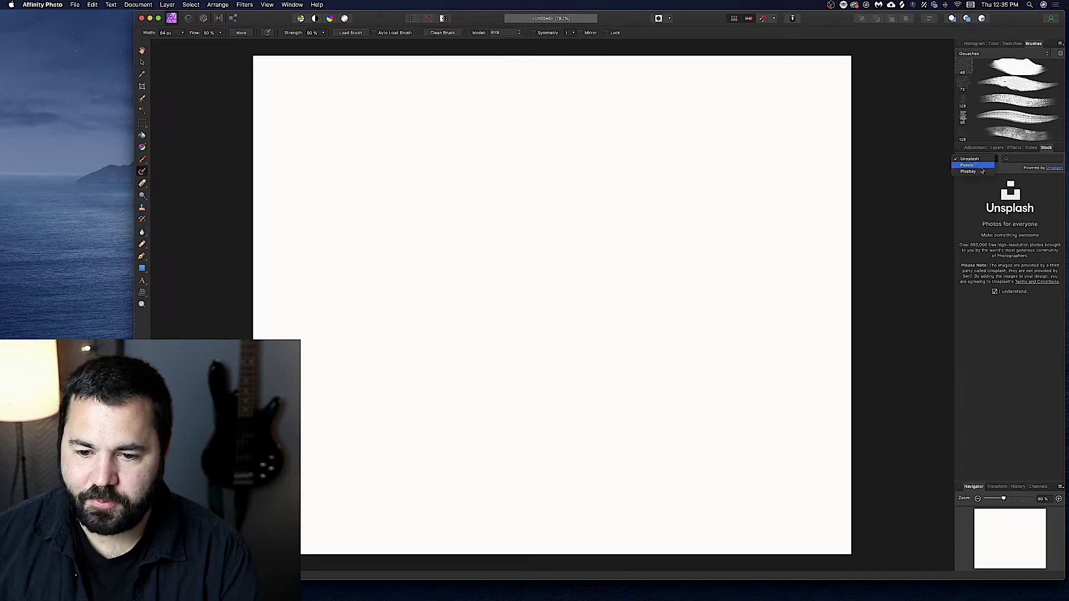
pyautogui.click(1026, 159)
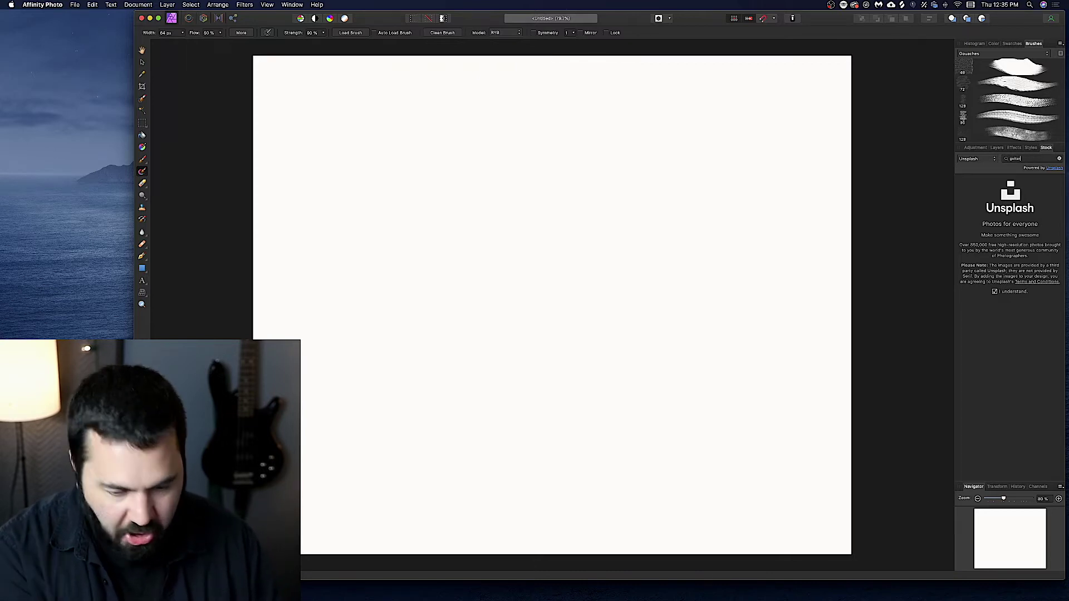
pyautogui.press('Return')
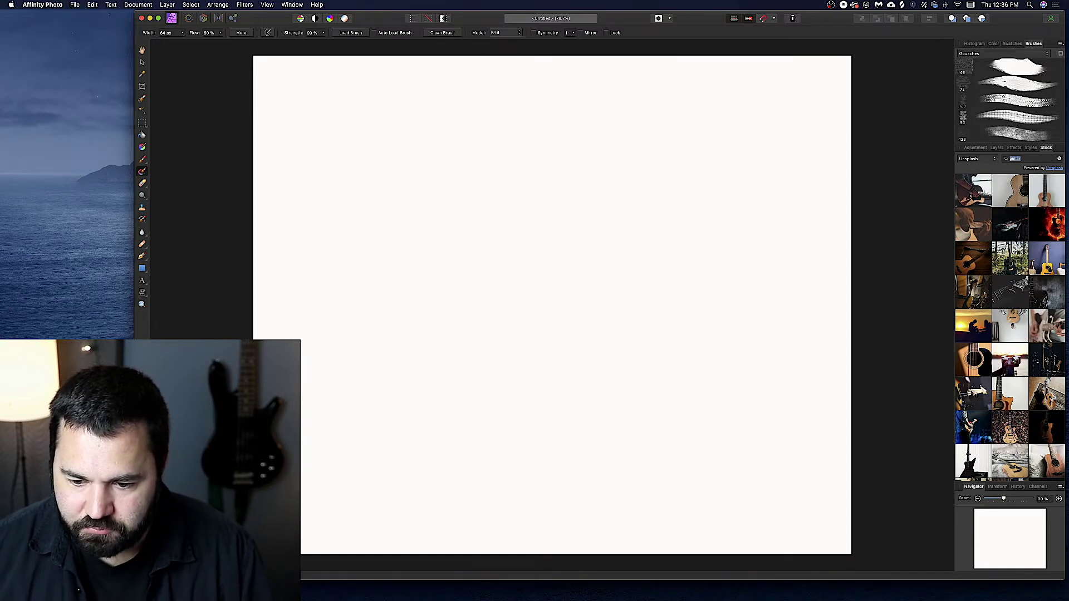
pyautogui.moveTo(1009, 359); pyautogui.dragTo(541, 259)
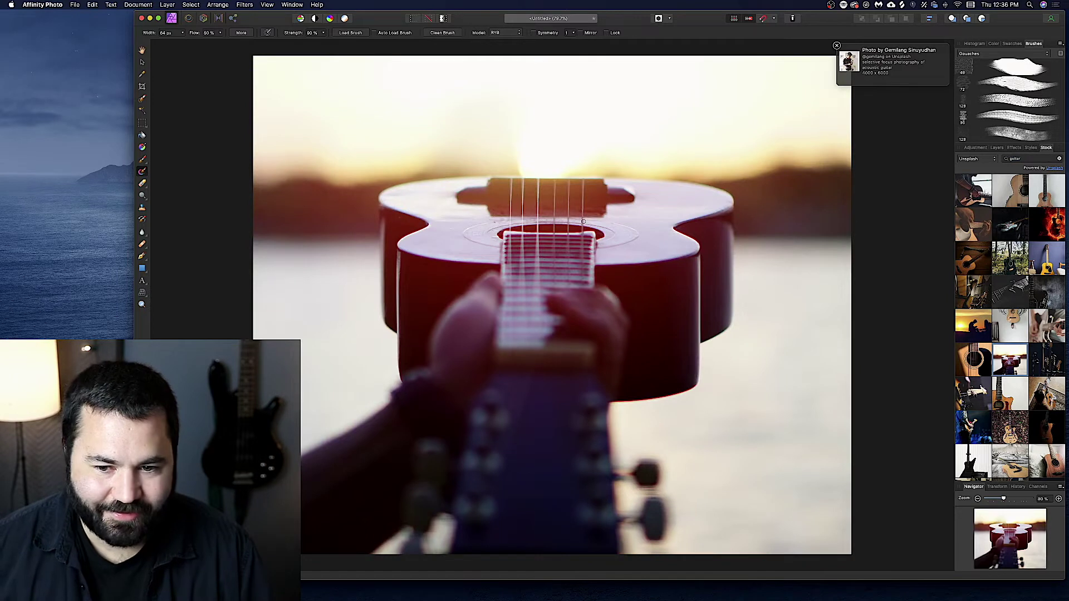
# - Dismiss the photo credit, keep Unsplash as the source, and show the Adjustments list
pyautogui.click(836, 45)
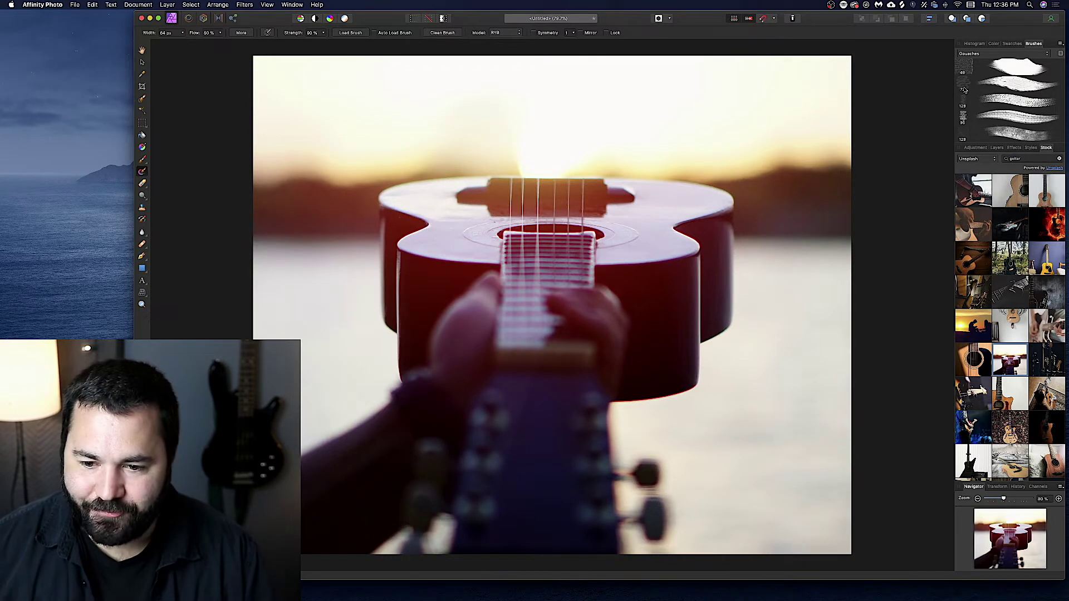
pyautogui.click(985, 159)
pyautogui.click(935, 142)
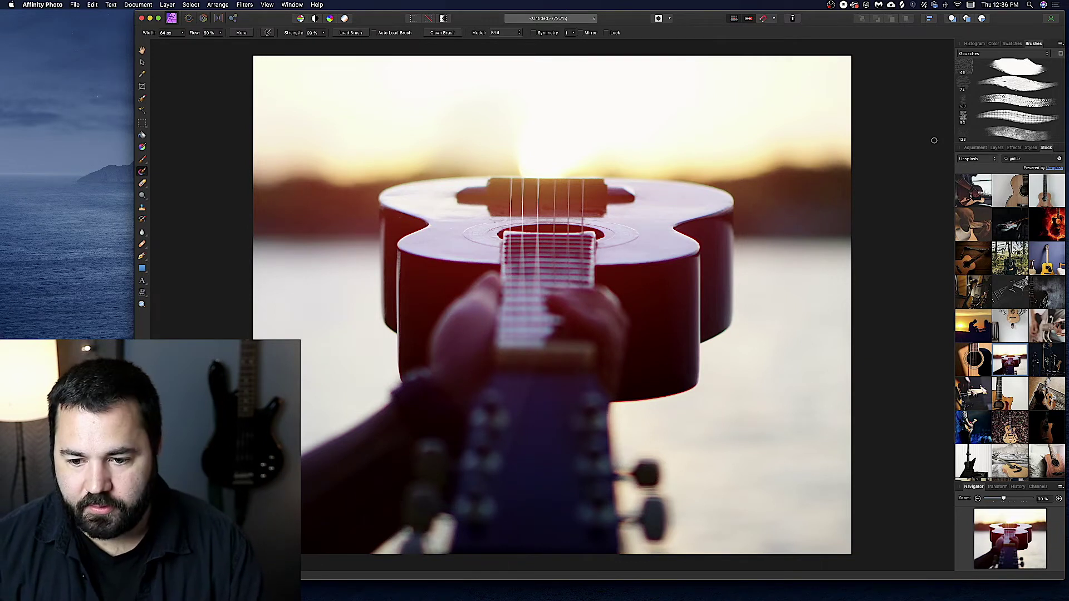
pyautogui.click(1013, 148)
# - Apply the Warm White Balance preset and set it to -43%
pyautogui.click(975, 147)
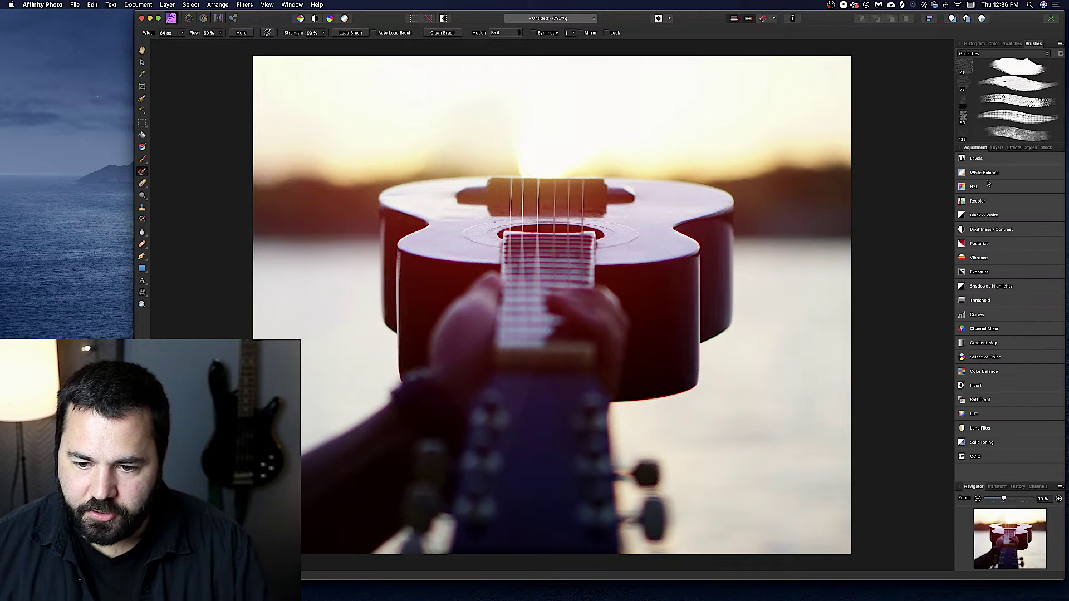
pyautogui.moveTo(991, 181)
pyautogui.click(1008, 197)
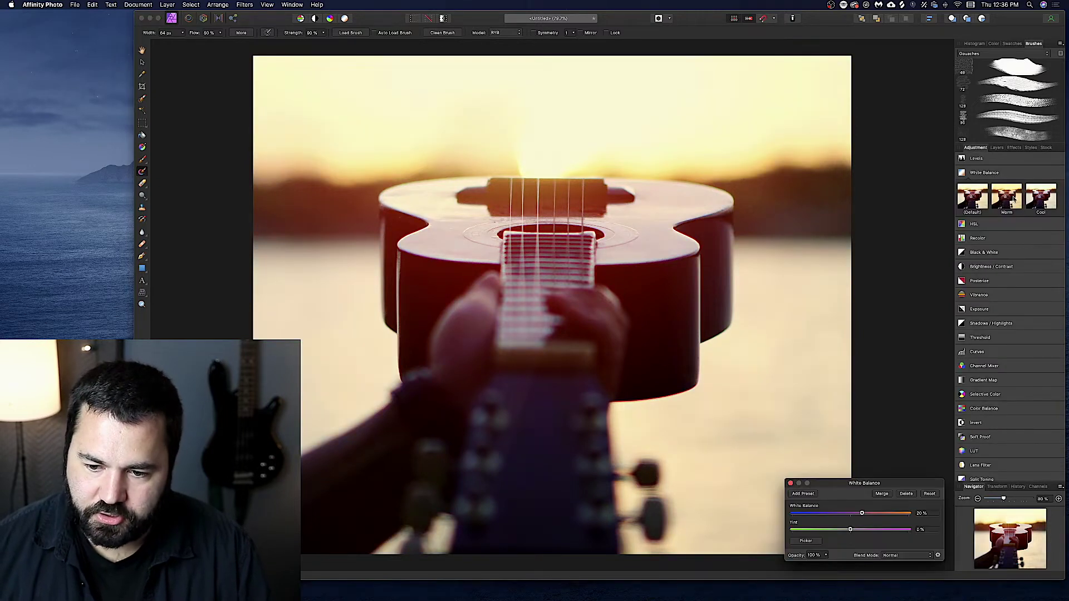
pyautogui.moveTo(862, 513); pyautogui.dragTo(825, 513)
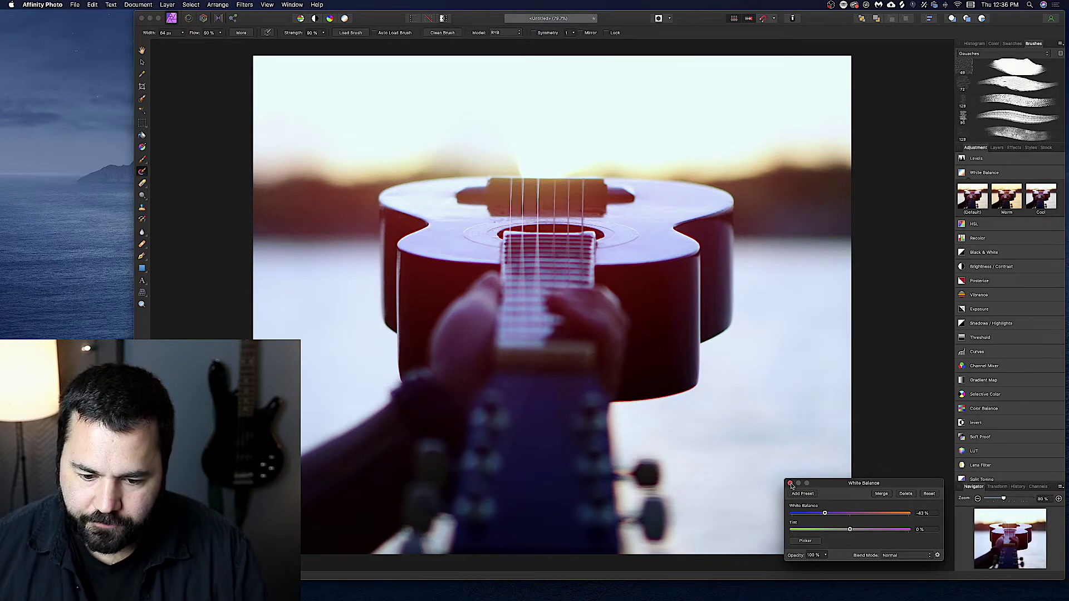
pyautogui.click(791, 483)
# - Add a Selective Color adjustment with Reds Cyan raised to 43%
pyautogui.click(1016, 396)
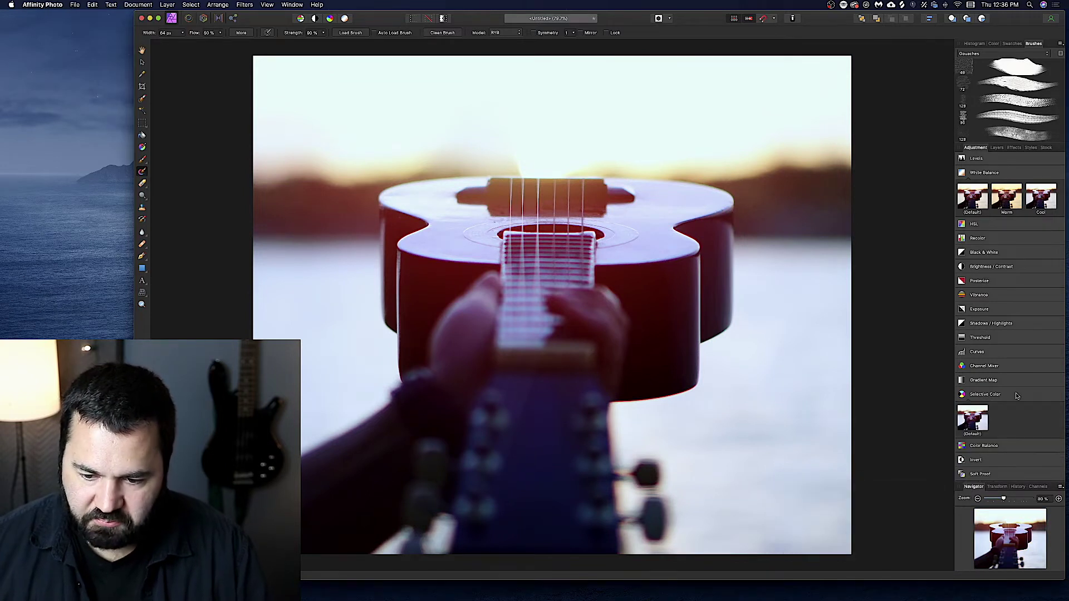
pyautogui.click(973, 419)
pyautogui.moveTo(850, 489); pyautogui.dragTo(861, 490)
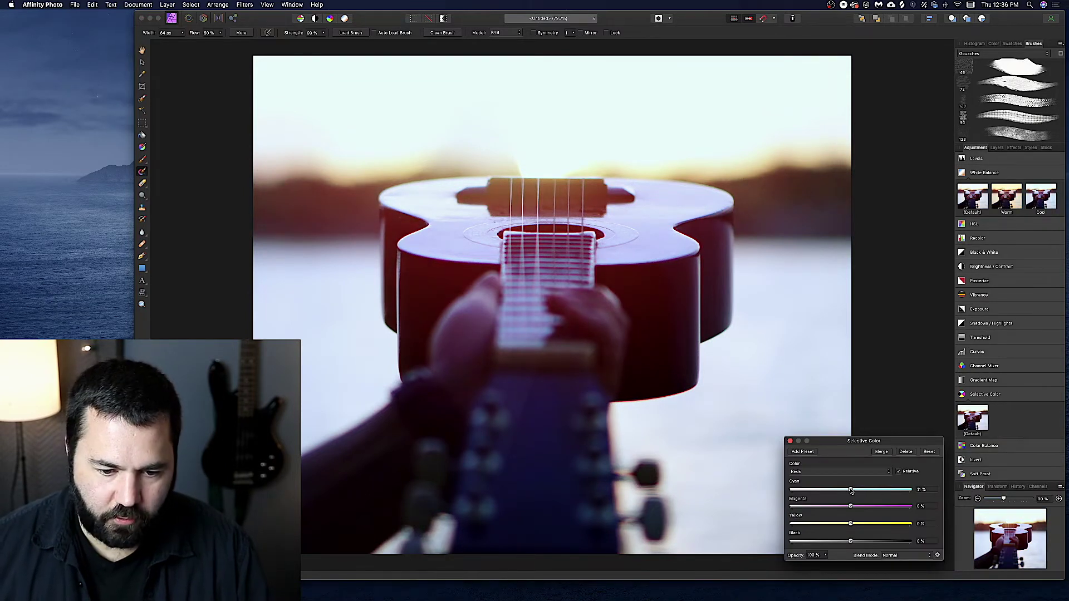
pyautogui.moveTo(850, 490); pyautogui.dragTo(877, 490)
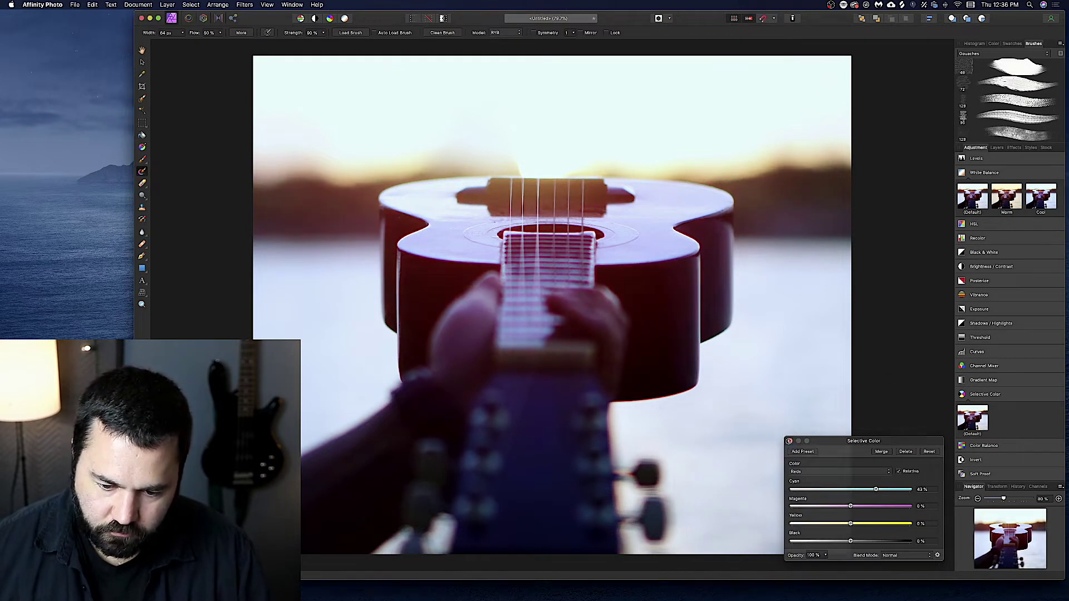
pyautogui.click(788, 440)
pyautogui.moveTo(709, 27); pyautogui.dragTo(688, 25)
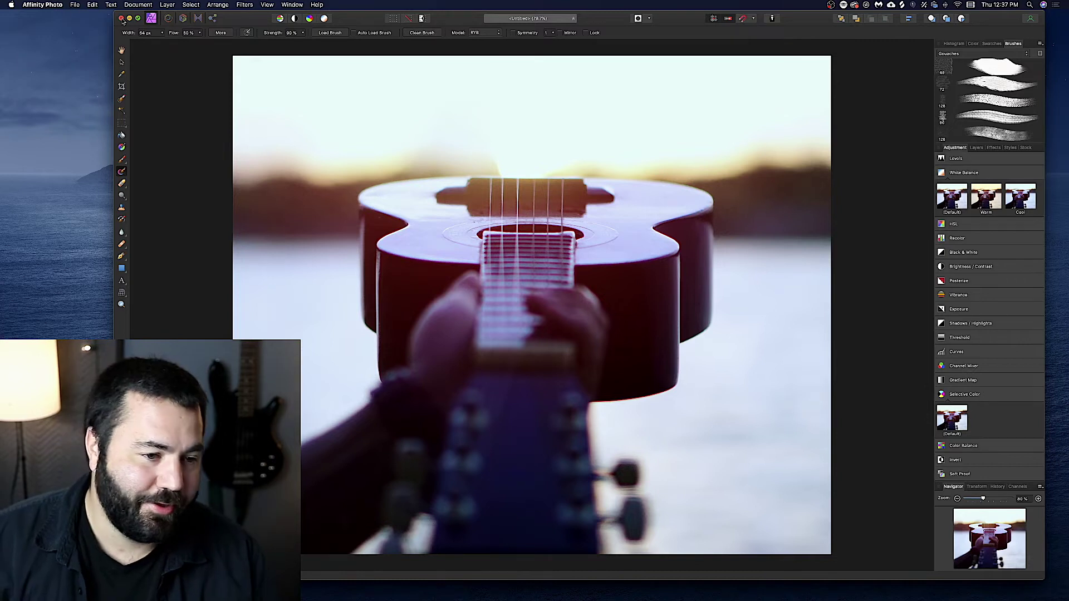
# - Close the modified guitar-photo document window in Affinity Photo
pyautogui.click(121, 18)
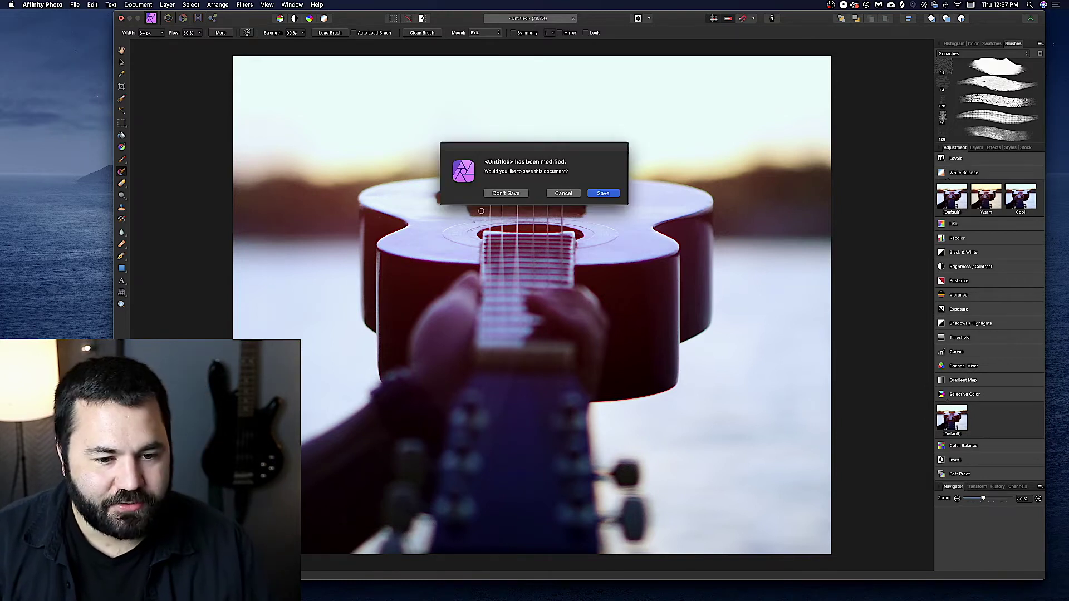
# - Discard the guitar edits, launch Affinity Designer from the Dock and start a new document
pyautogui.click(517, 194)
pyautogui.moveTo(363, 599)
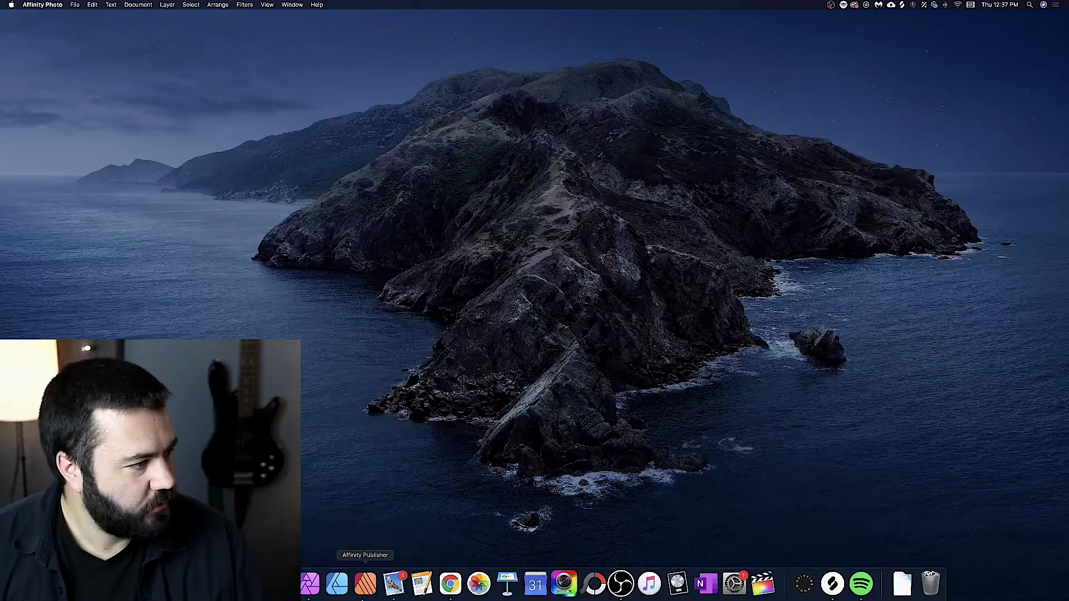
pyautogui.click(339, 584)
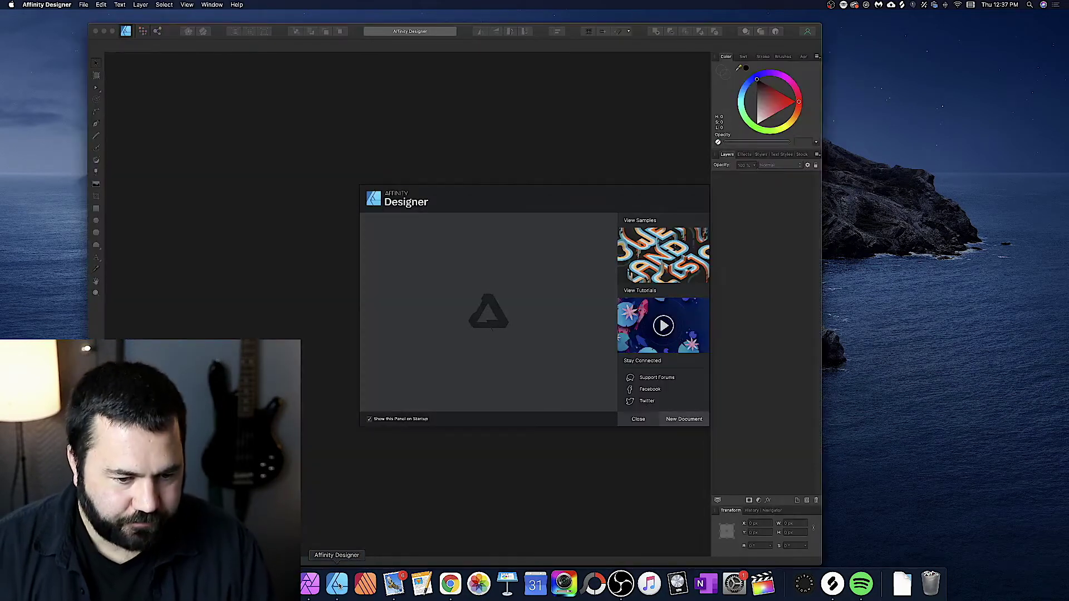
pyautogui.click(685, 419)
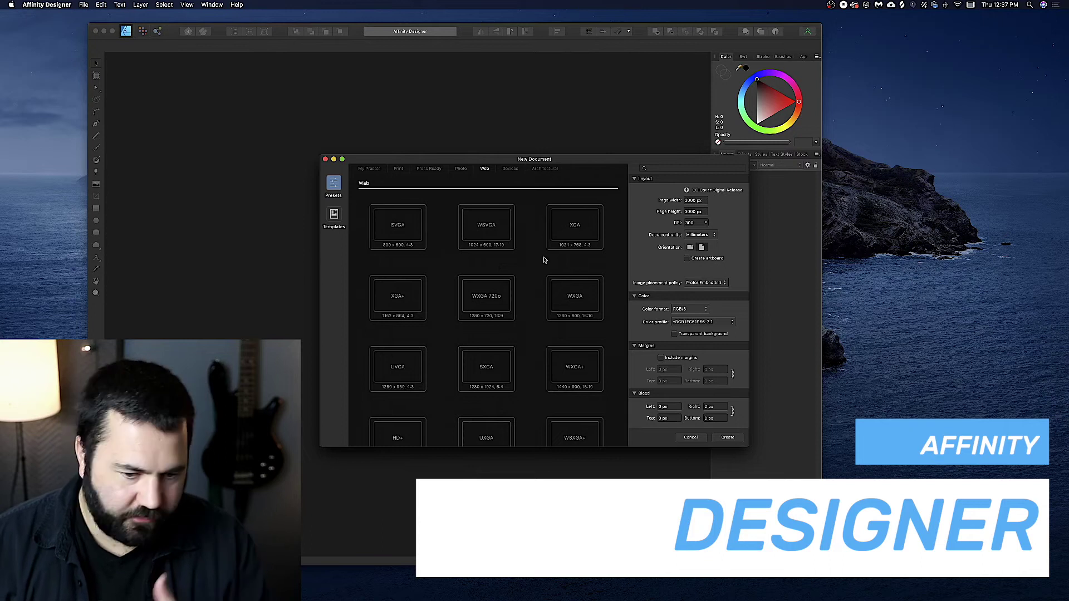
# - Look through the Photo presets and templates, then create a blank document from the 4D preset
pyautogui.click(461, 168)
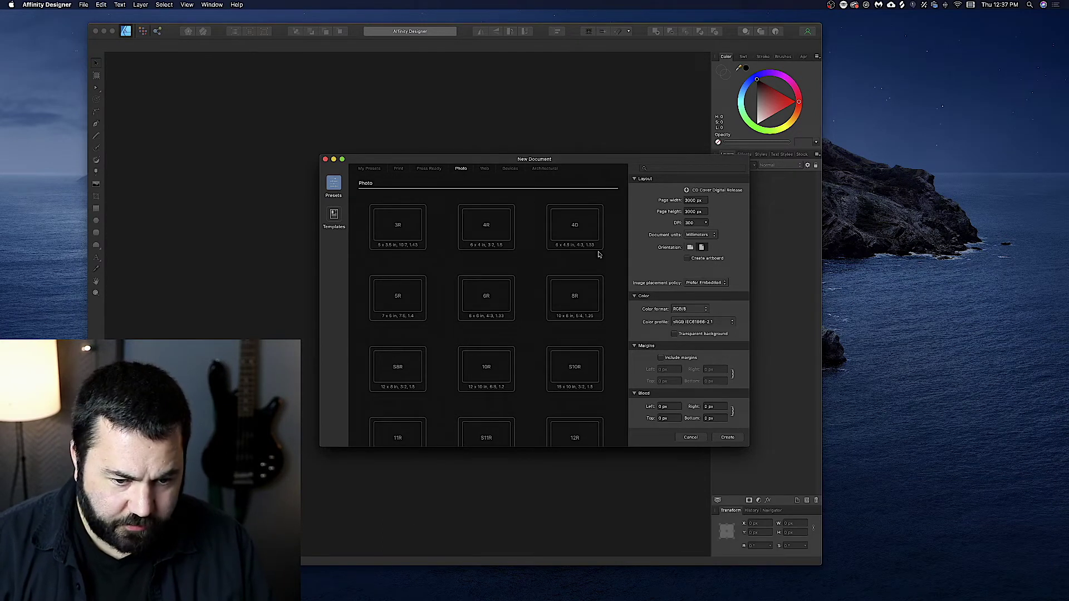
pyautogui.click(334, 218)
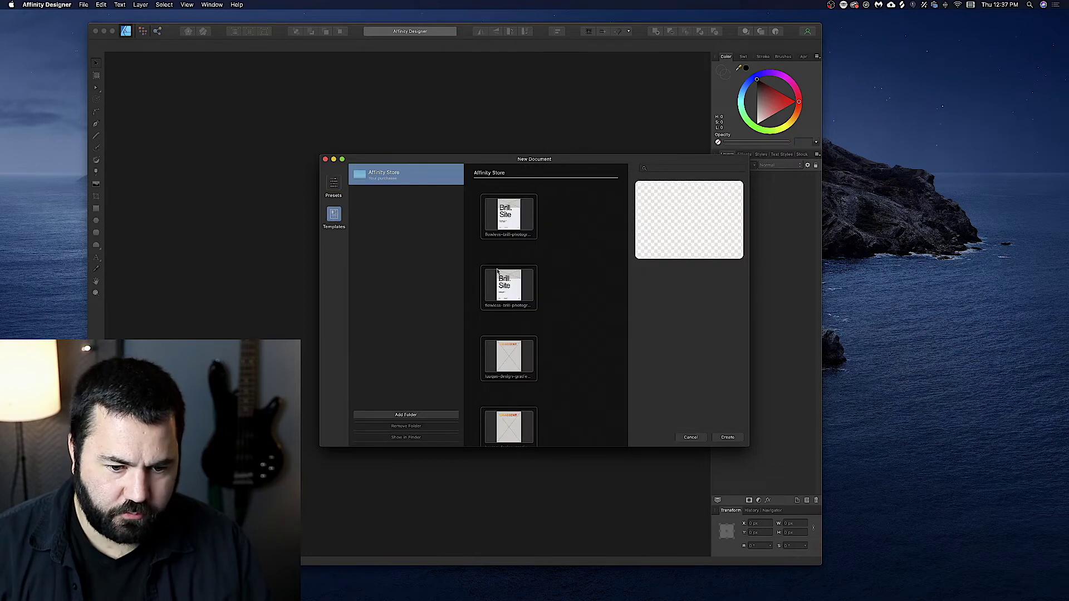
pyautogui.click(336, 188)
pyautogui.click(337, 213)
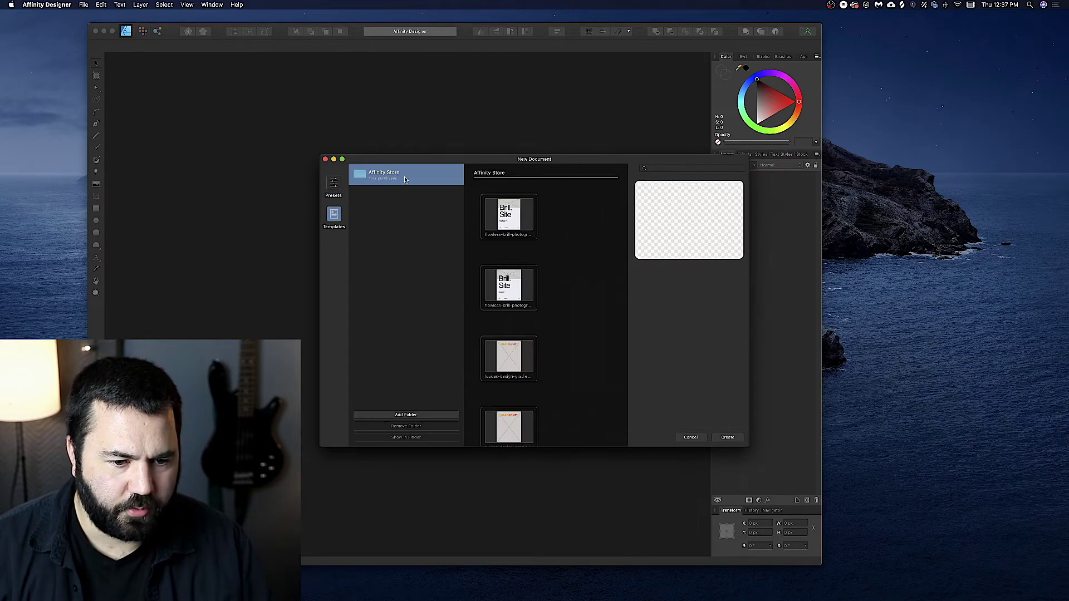
pyautogui.click(334, 186)
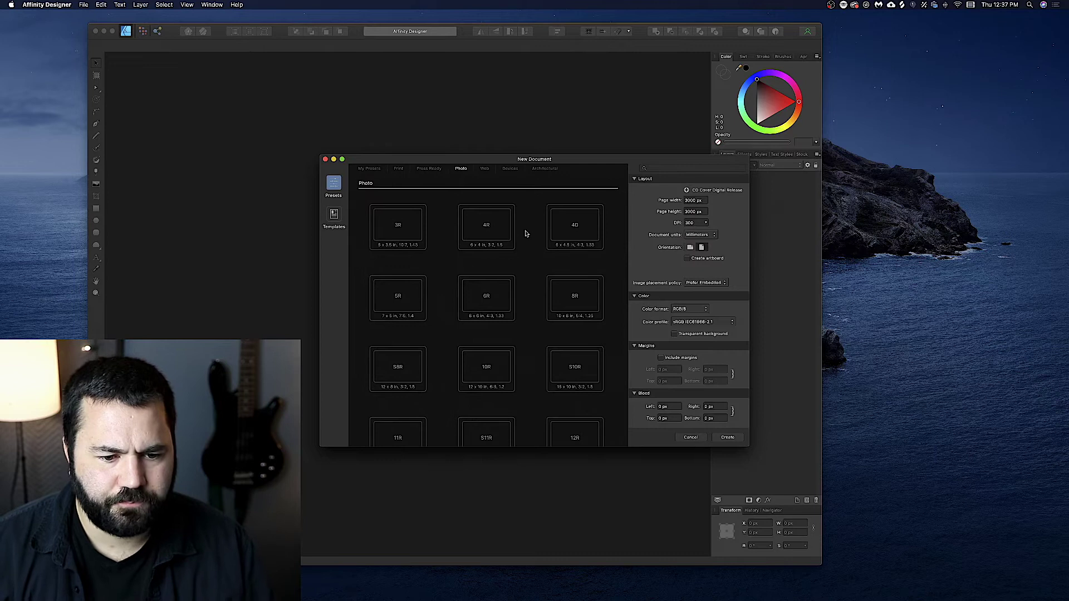
pyautogui.doubleClick(585, 238)
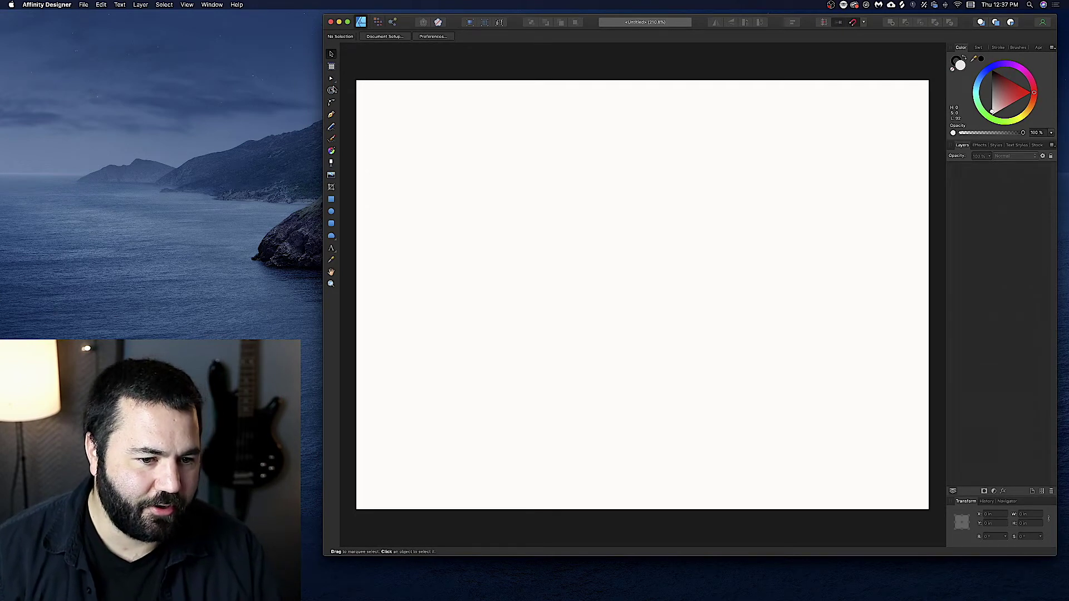
# - Try the Node, Vector Brush, Rectangle and Rounded Rectangle tools, dismissing the Open dialog and shape list
pyautogui.click(331, 78)
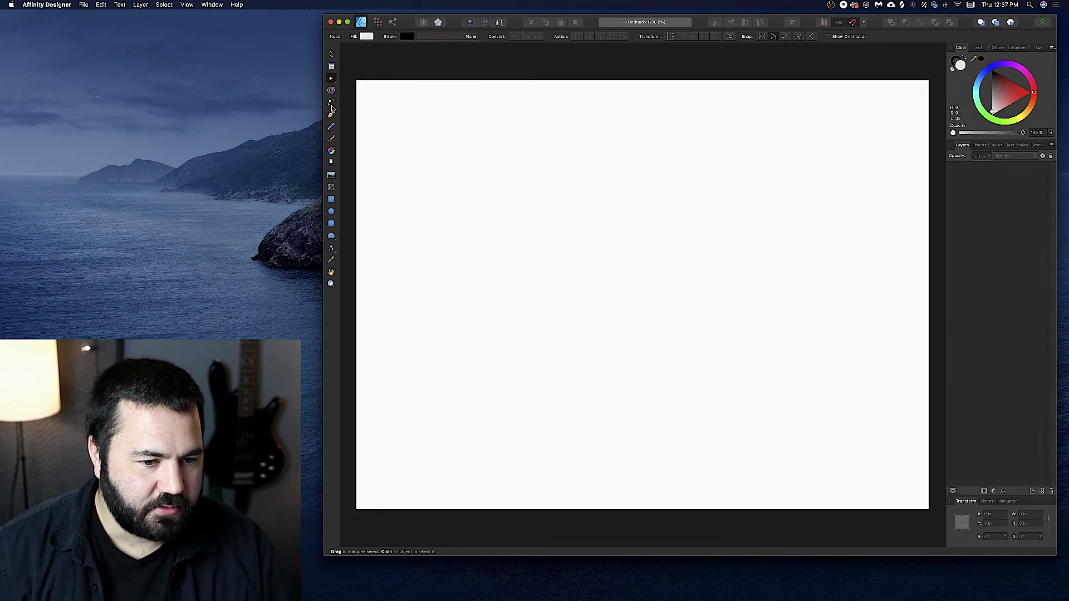
pyautogui.click(331, 126)
pyautogui.click(331, 139)
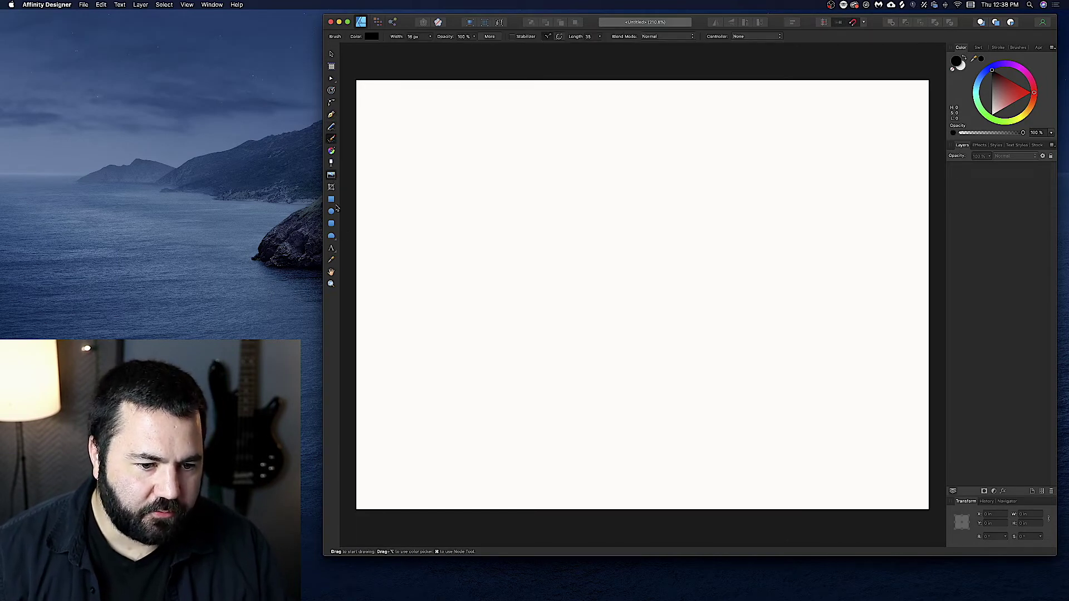
pyautogui.press('super+o')
pyautogui.click(800, 218)
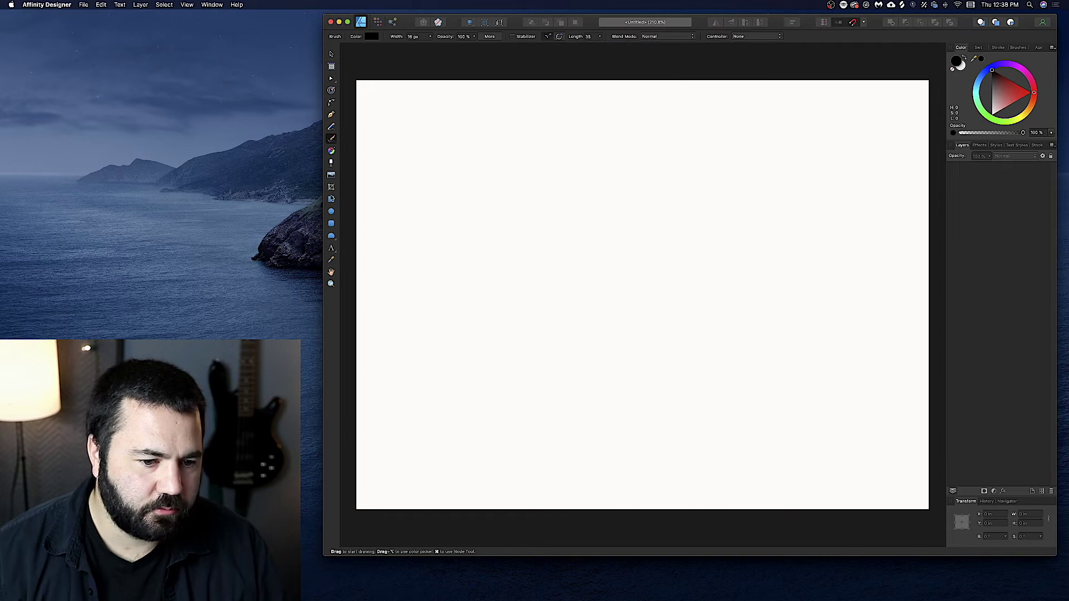
pyautogui.click(332, 199)
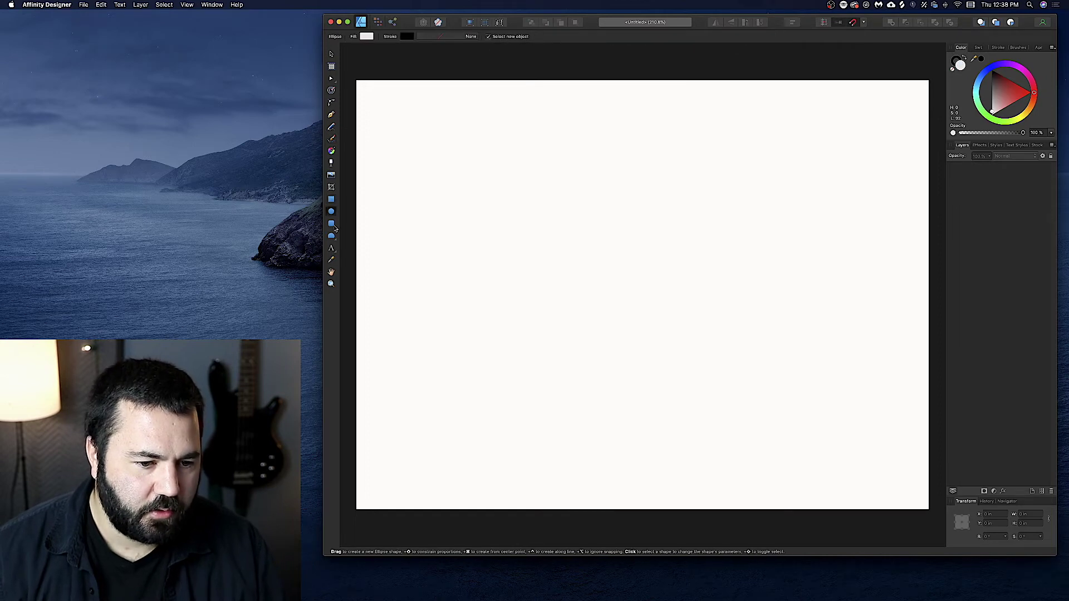
pyautogui.click(331, 223)
pyautogui.click(335, 239)
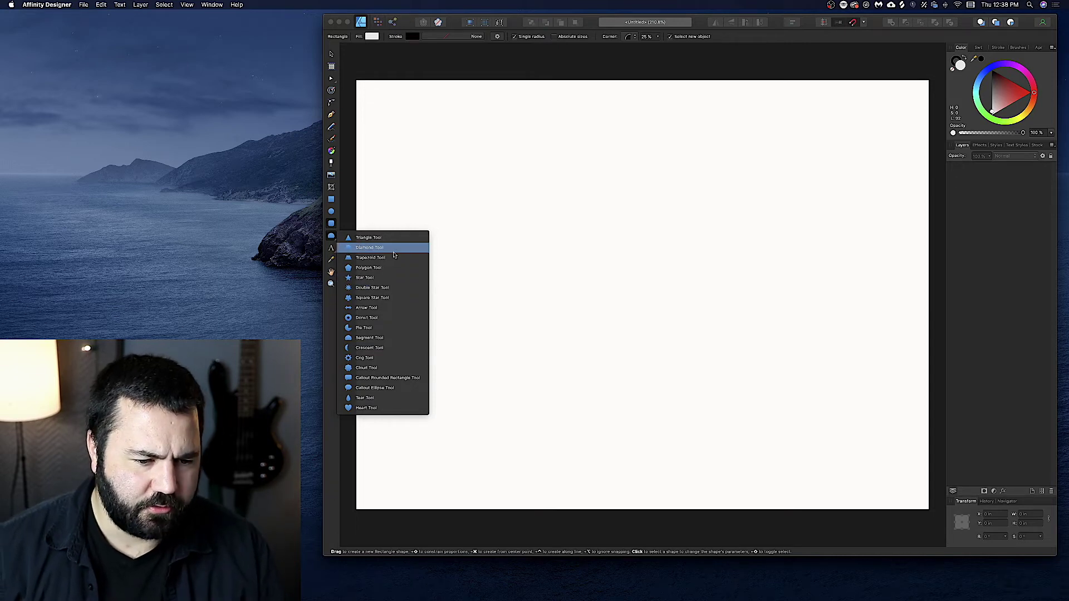
pyautogui.click(380, 228)
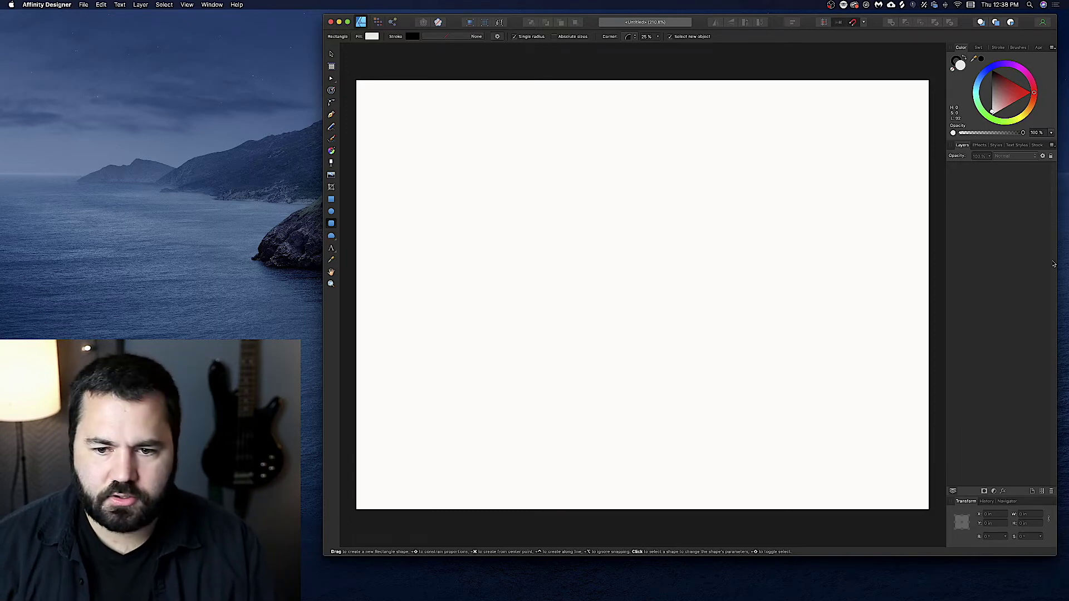
# - Browse the Swatches, Stroke, Brushes, Appearance, Effects and Styles panels, ending on the Unsplash stock library
pyautogui.click(978, 48)
pyautogui.click(998, 47)
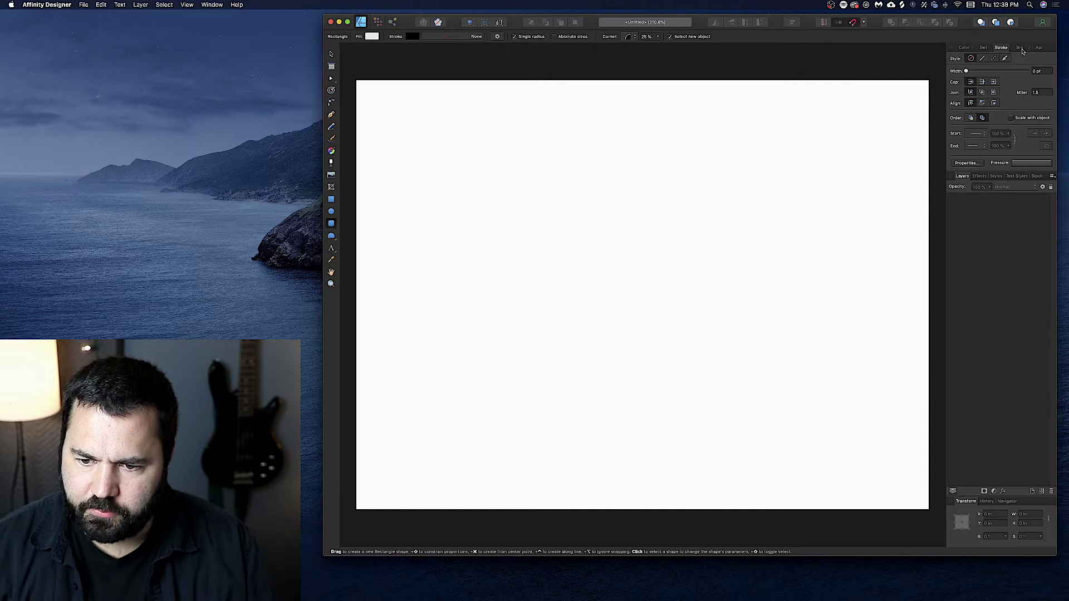
pyautogui.click(1017, 47)
pyautogui.click(1037, 48)
pyautogui.click(997, 47)
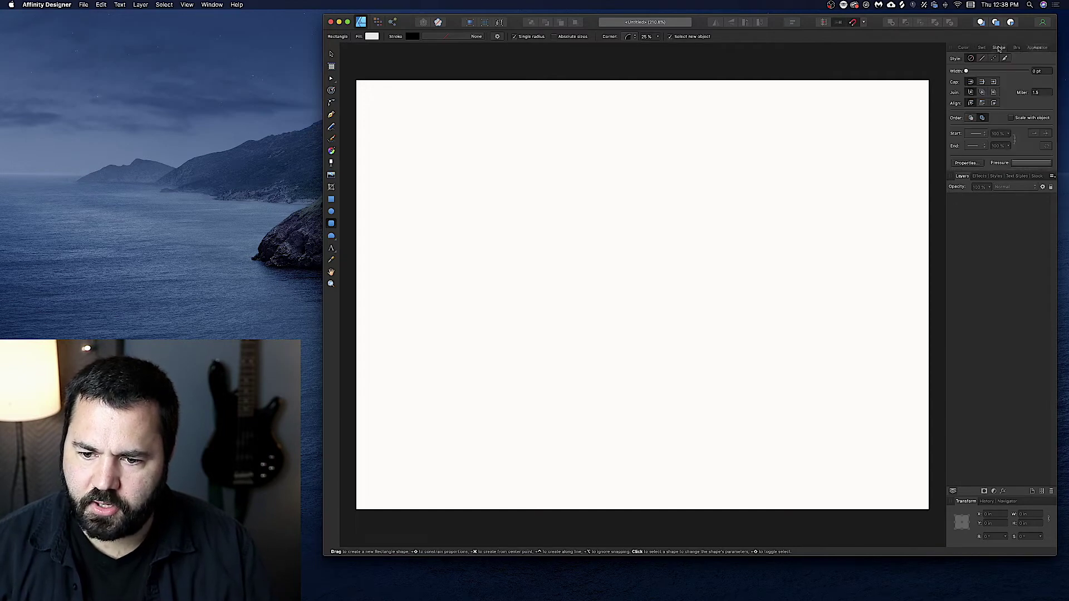
pyautogui.click(962, 47)
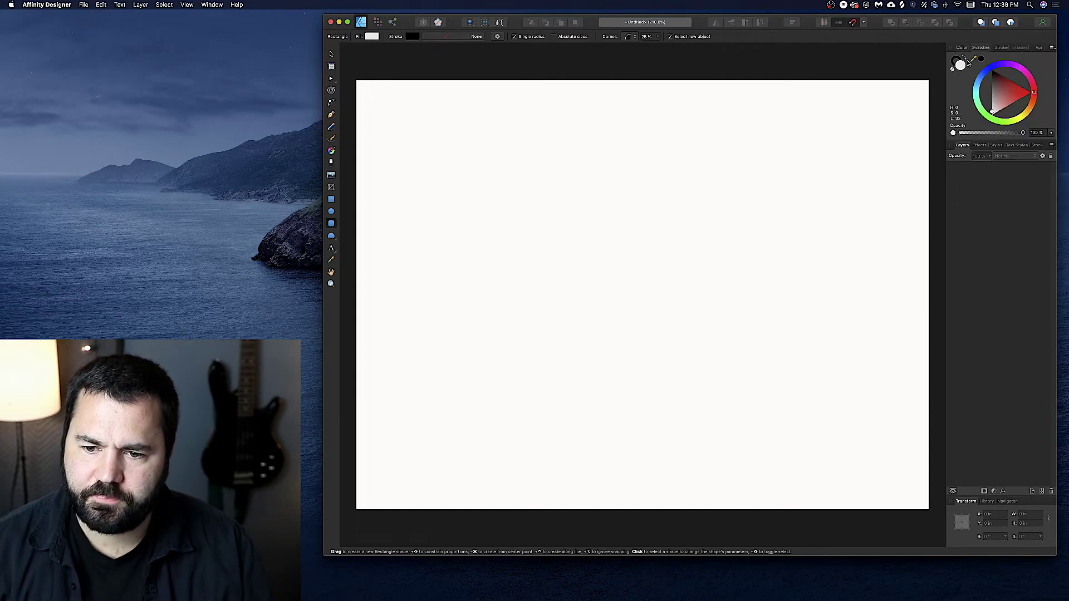
pyautogui.click(979, 144)
pyautogui.click(996, 145)
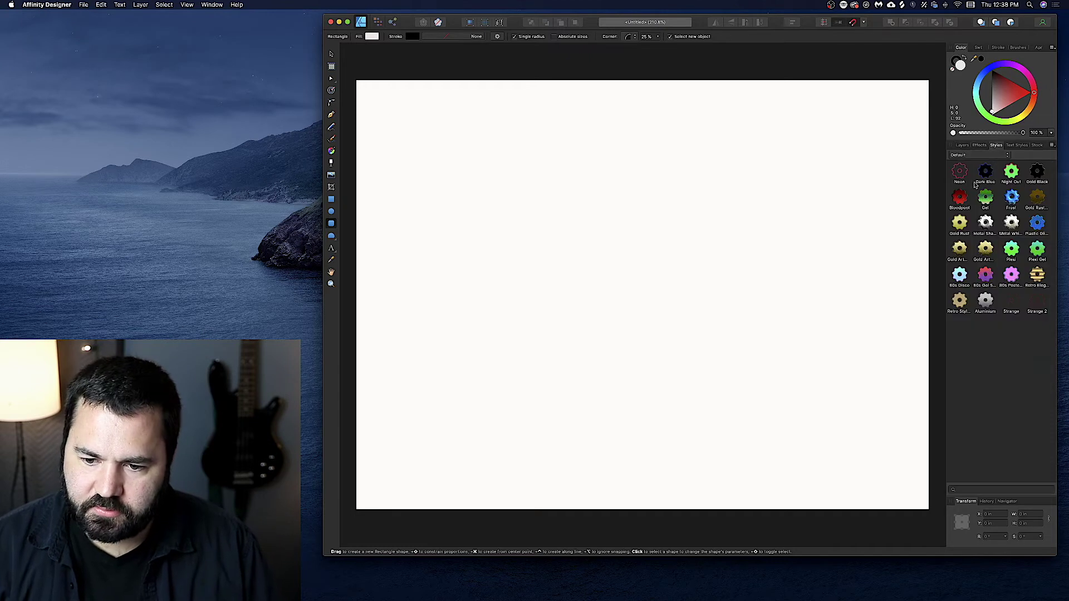
pyautogui.click(1016, 145)
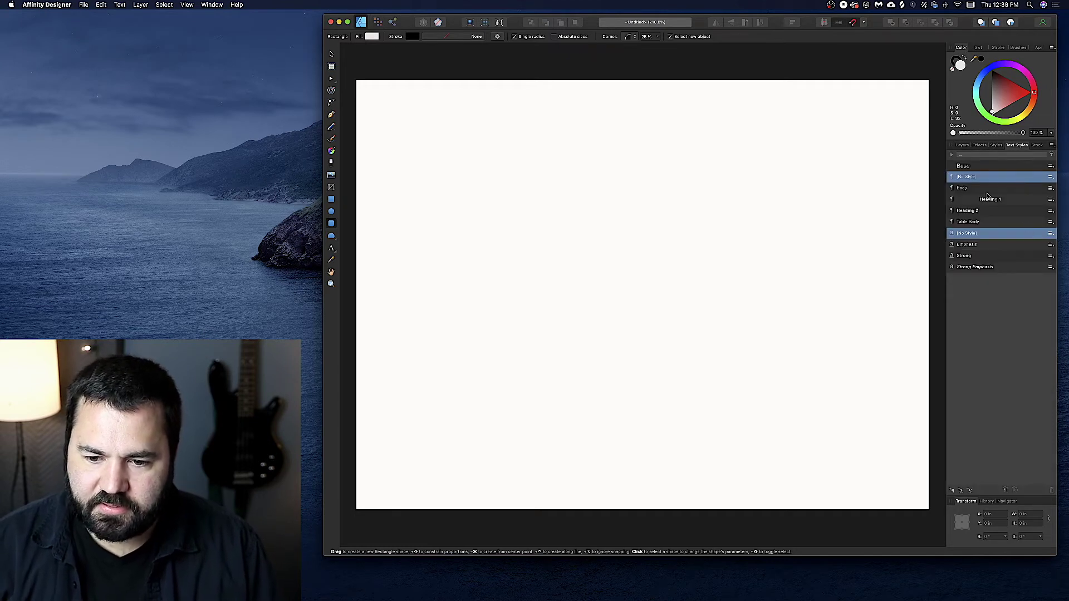
pyautogui.click(1037, 146)
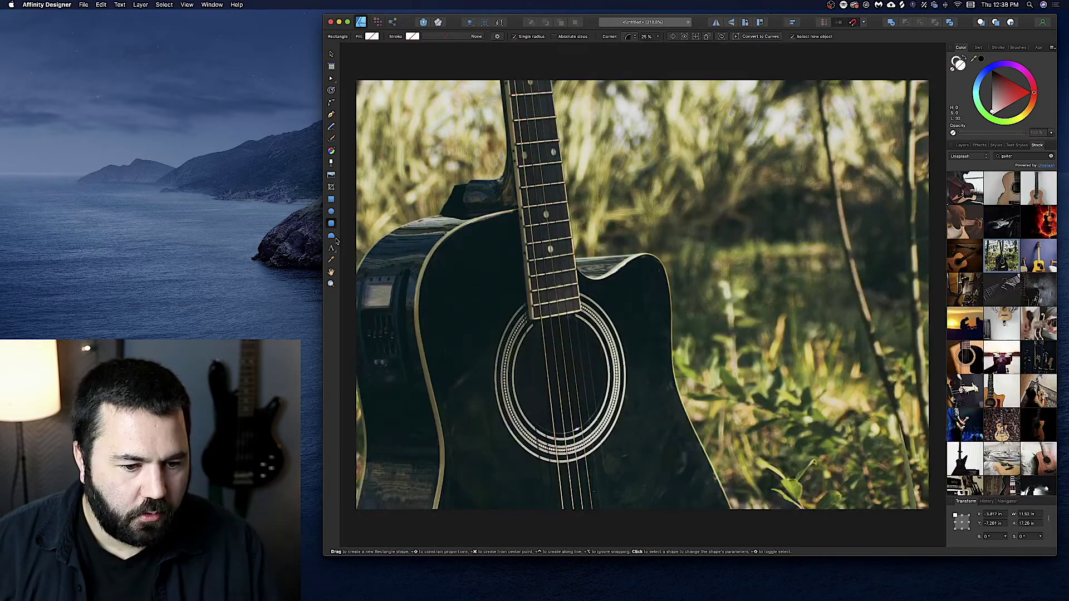
# - Draw a trapezoid over the guitar's upper body with Inner Glow and a 24.6 px 3D effect
pyautogui.click(331, 236)
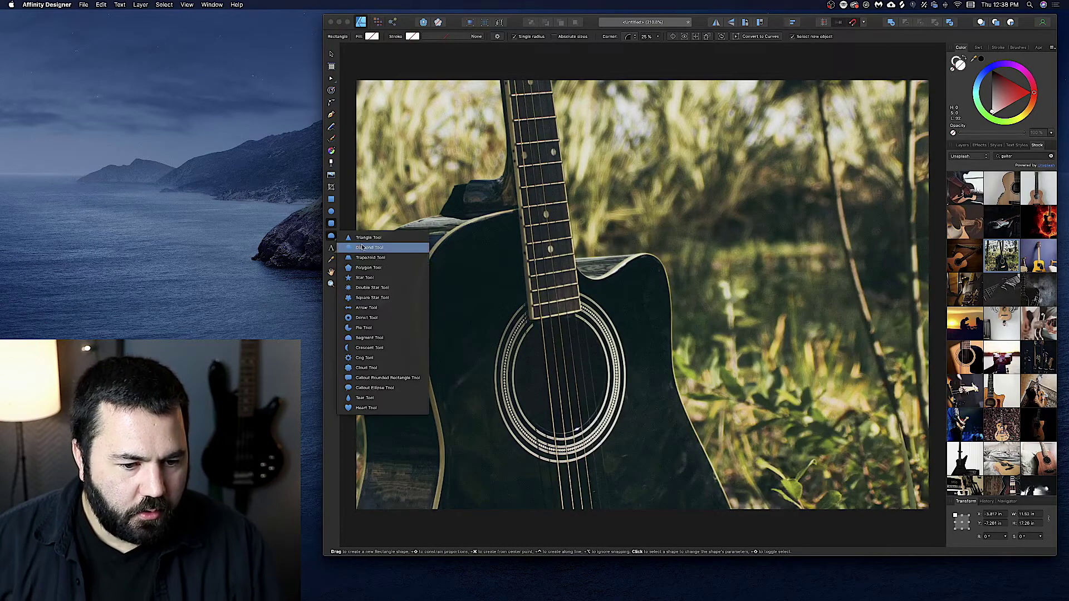
pyautogui.click(364, 261)
pyautogui.moveTo(528, 211); pyautogui.dragTo(687, 295)
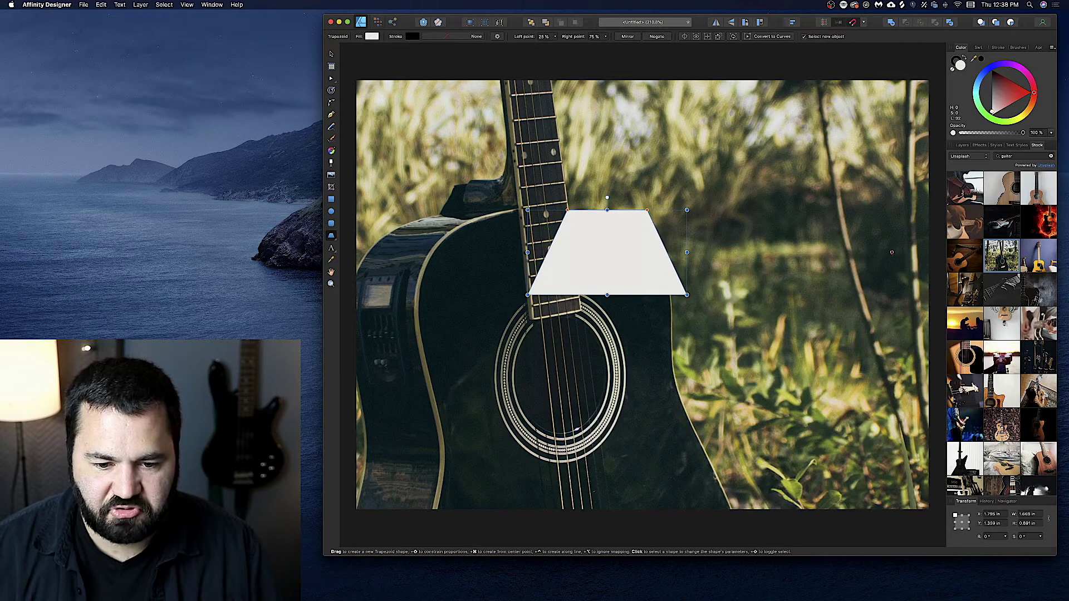
pyautogui.click(985, 146)
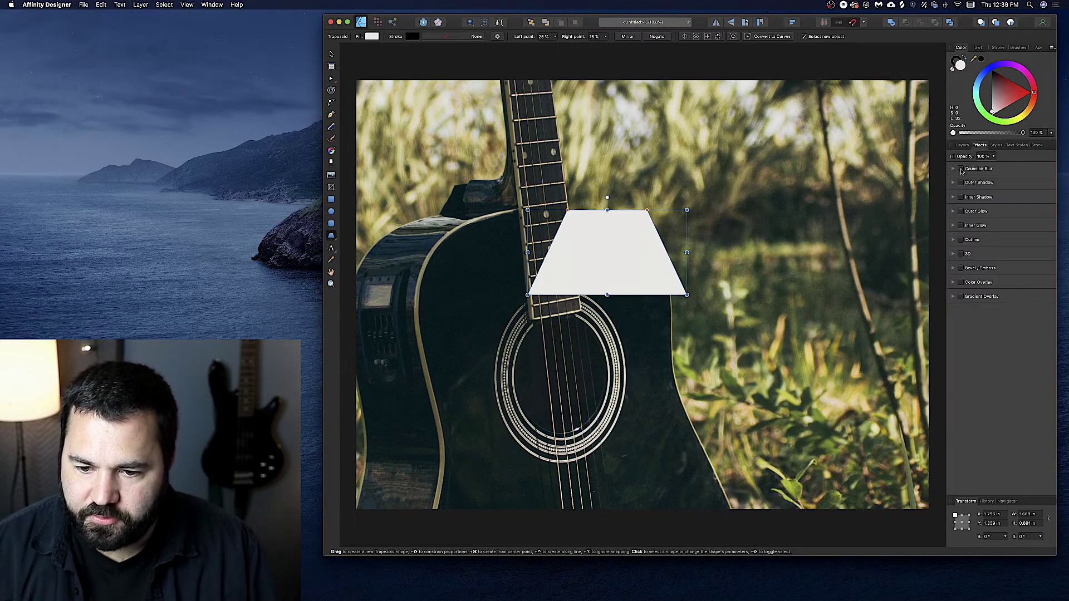
pyautogui.click(960, 169)
pyautogui.click(991, 188)
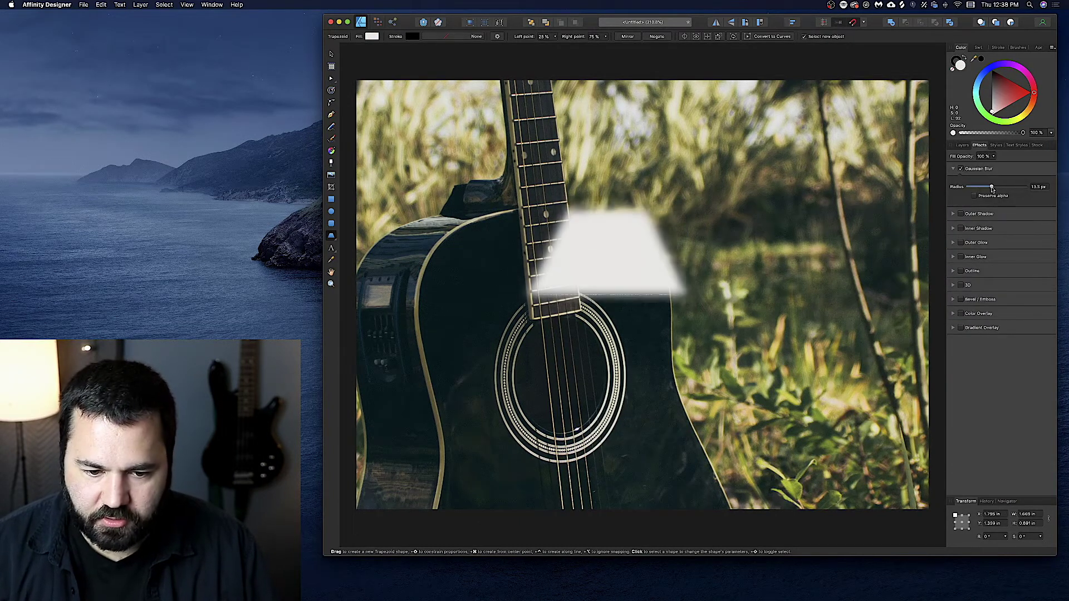
pyautogui.click(961, 168)
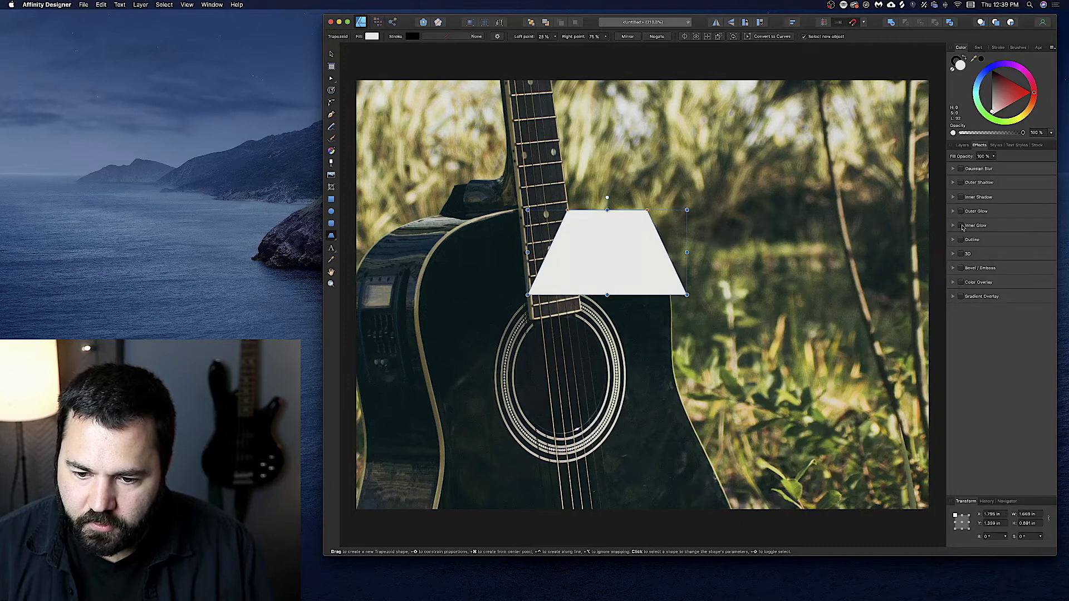
pyautogui.click(961, 225)
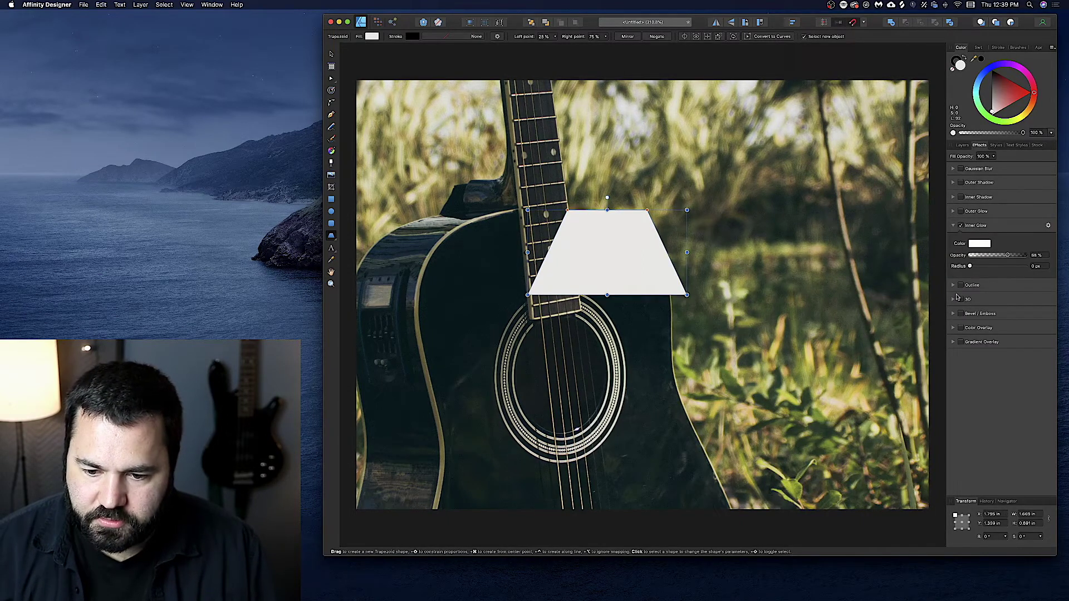
pyautogui.click(960, 299)
pyautogui.moveTo(989, 328); pyautogui.dragTo(1012, 328)
# - Fill the trapezoid red, draw a second trapezoid up and to the right, and close the document
pyautogui.click(1004, 92)
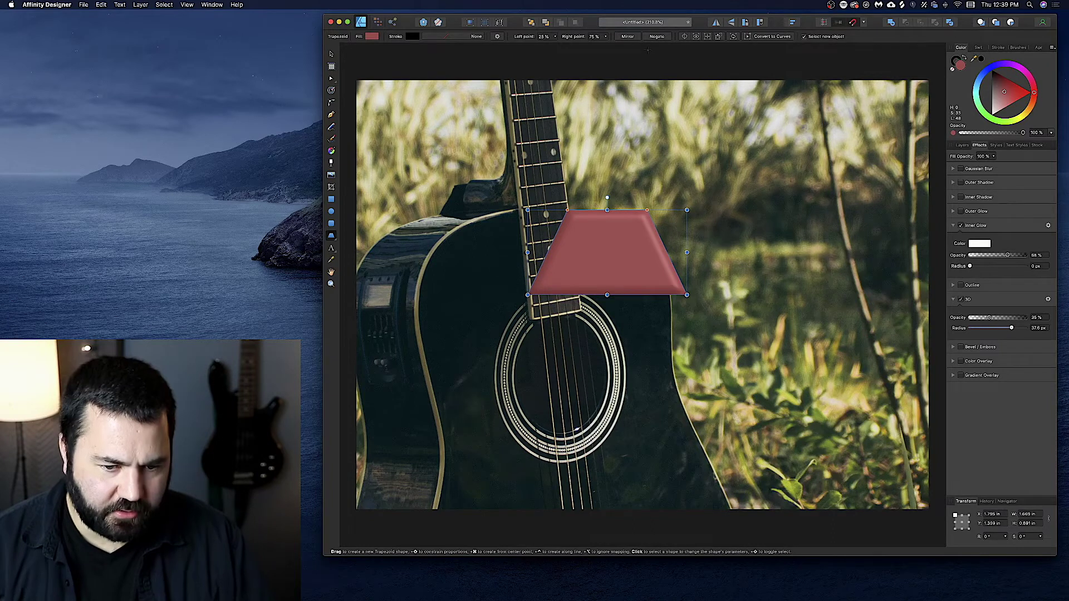
pyautogui.moveTo(621, 252); pyautogui.dragTo(749, 187)
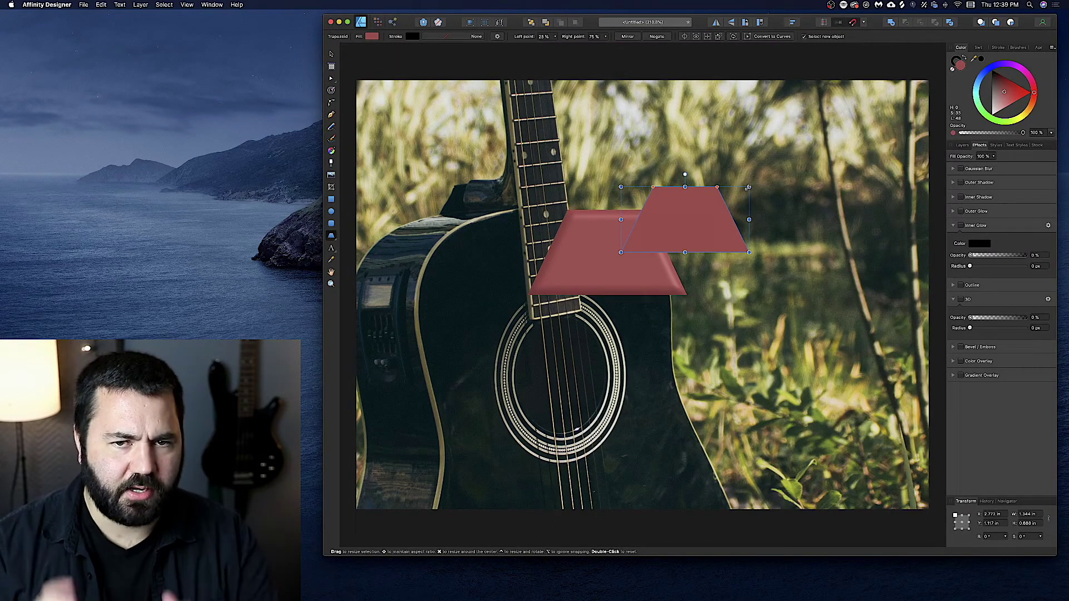
pyautogui.click(331, 21)
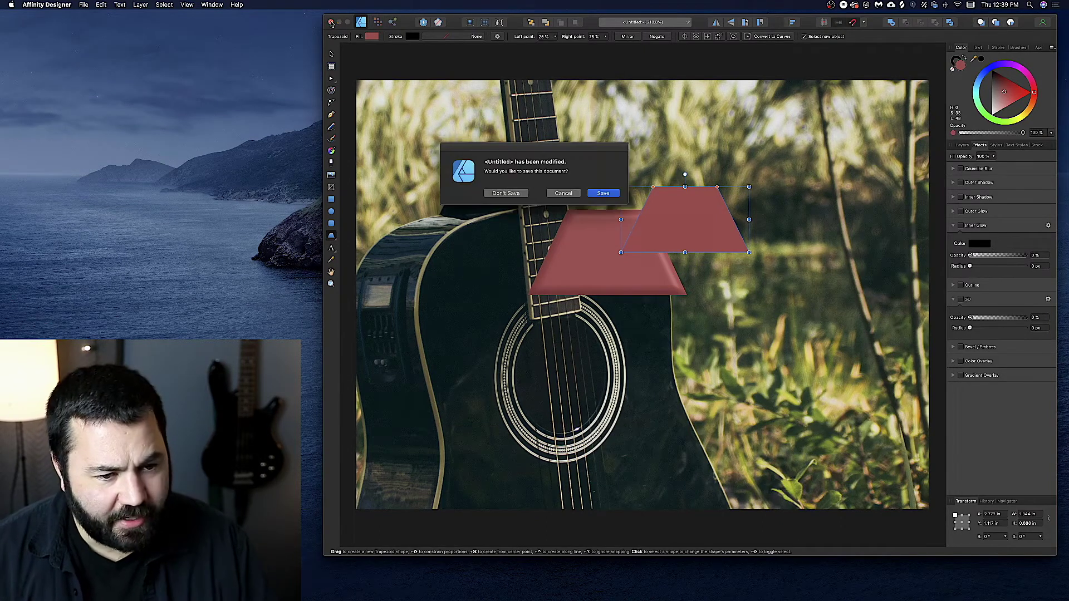
# - Discard the unsaved Designer artwork and launch Affinity Publisher from the Dock
pyautogui.click(506, 194)
pyautogui.moveTo(506, 584)
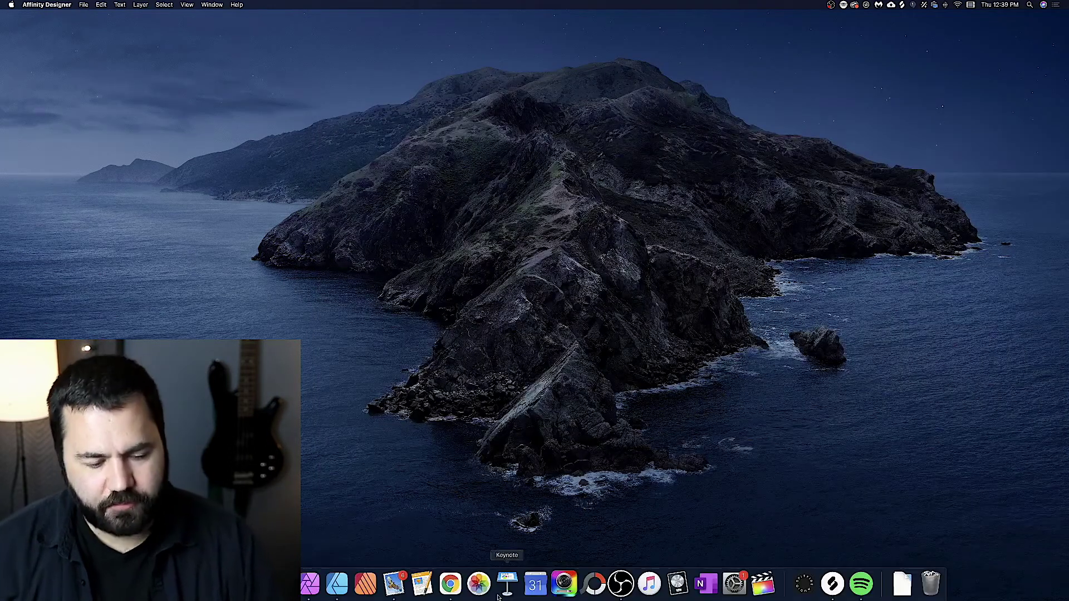
pyautogui.click(366, 584)
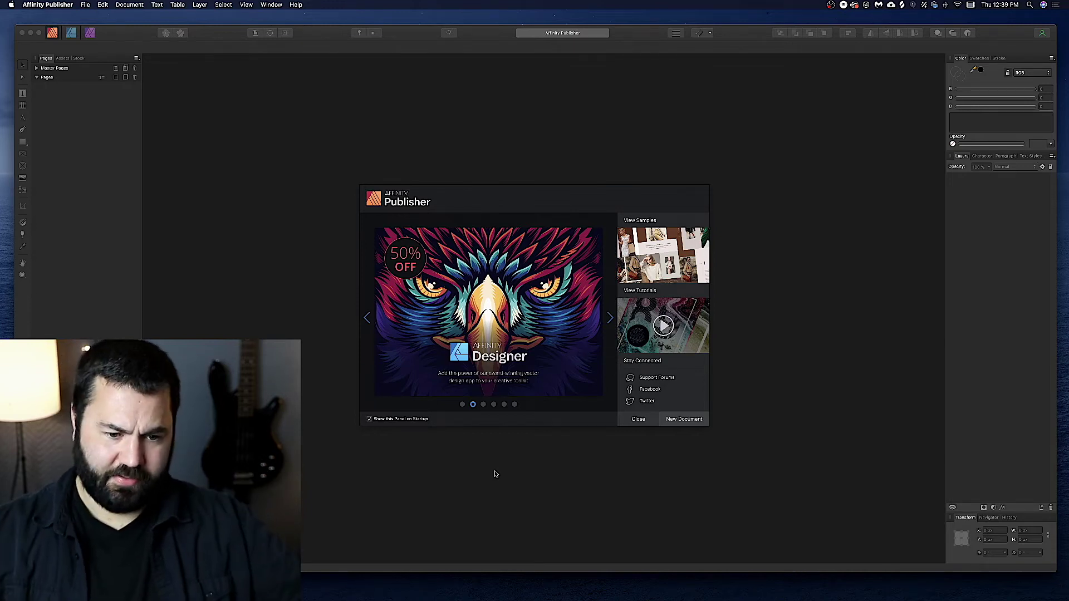
# - Create a new Publisher document from the S10R 15 x 10 in Photo preset
pyautogui.click(688, 423)
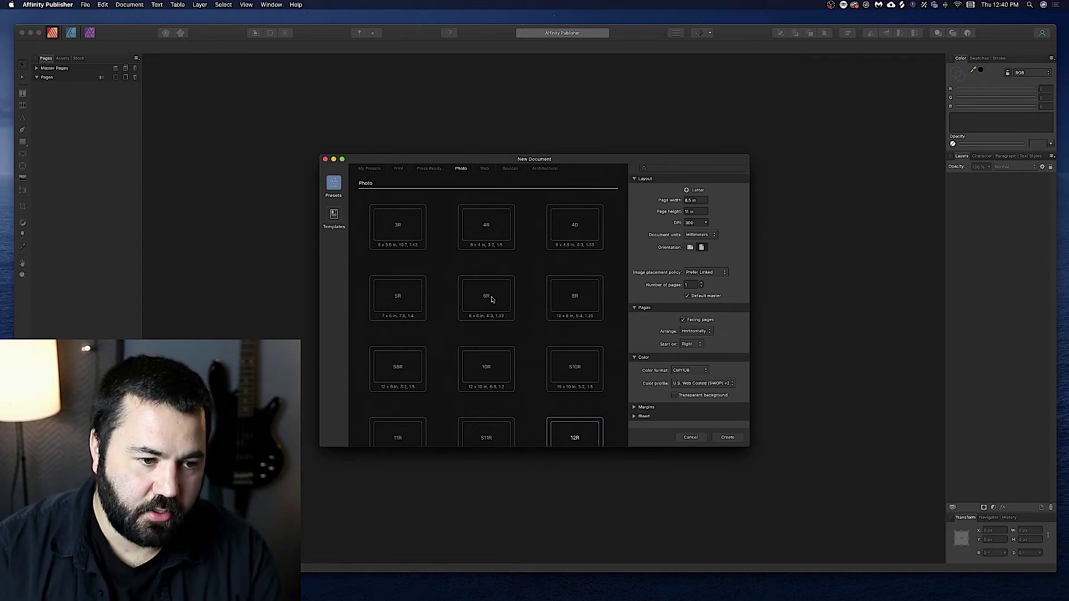
pyautogui.doubleClick(571, 374)
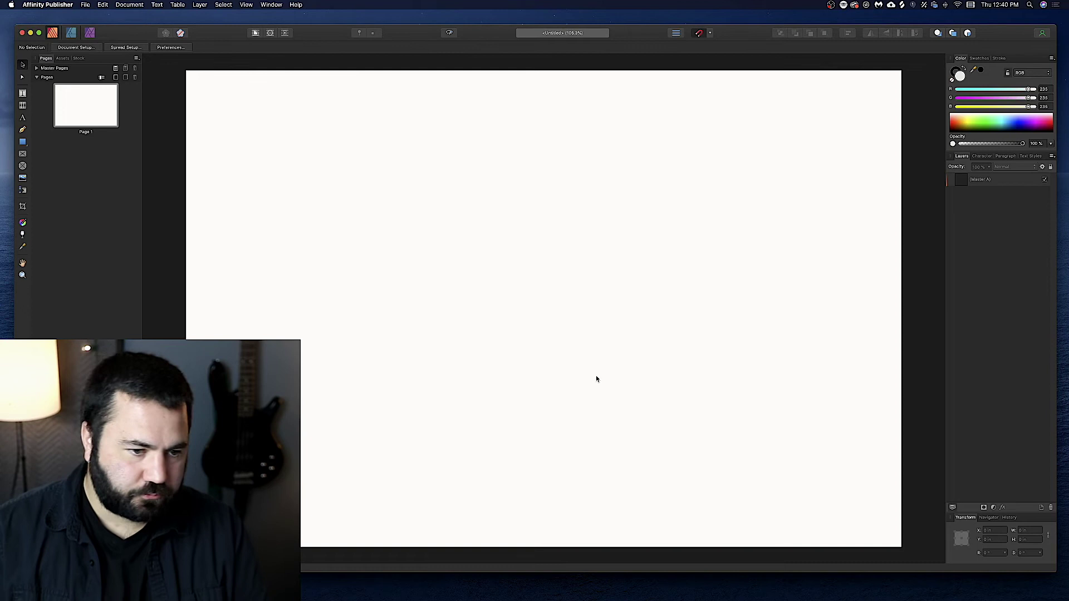
pyautogui.click(24, 93)
pyautogui.click(22, 191)
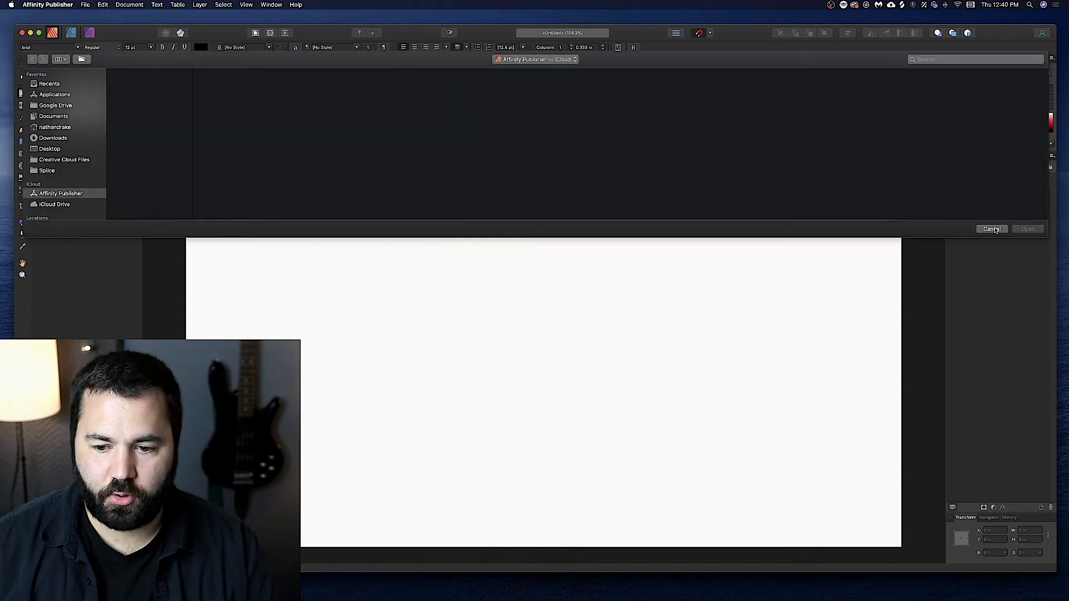
pyautogui.click(980, 229)
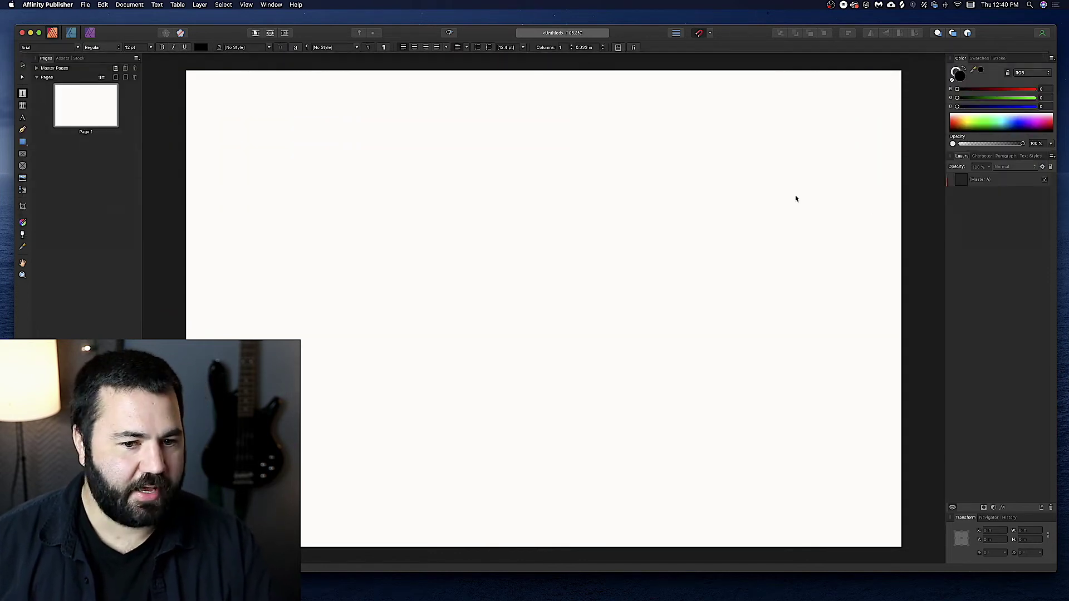
pyautogui.click(23, 105)
pyautogui.moveTo(280, 111); pyautogui.dragTo(481, 245)
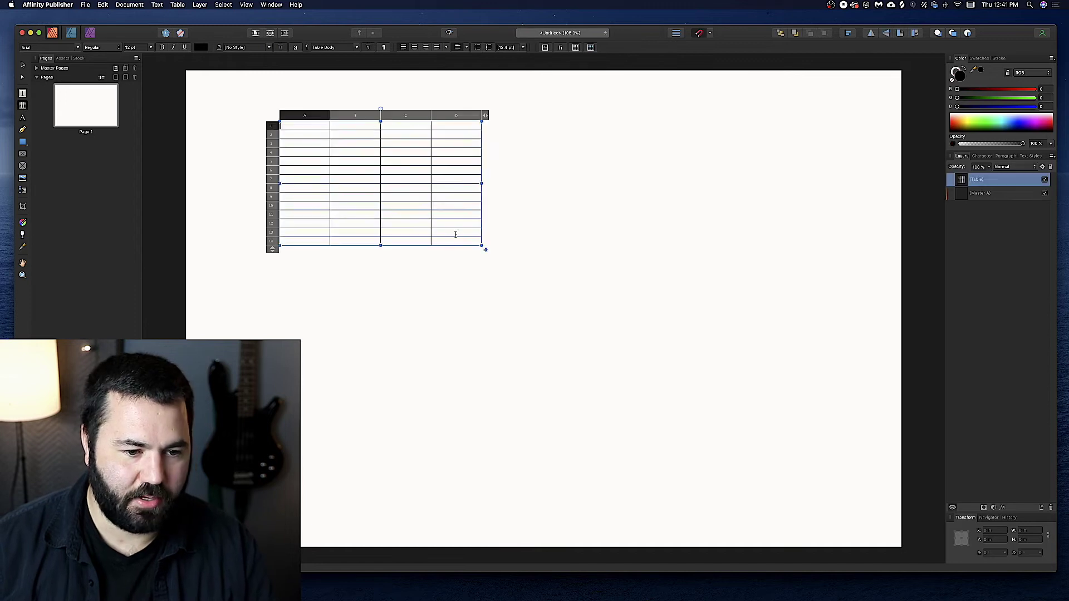
# - Select the Rectangle tool and cycle through the Pages, Assets and Stock panels
pyautogui.click(23, 142)
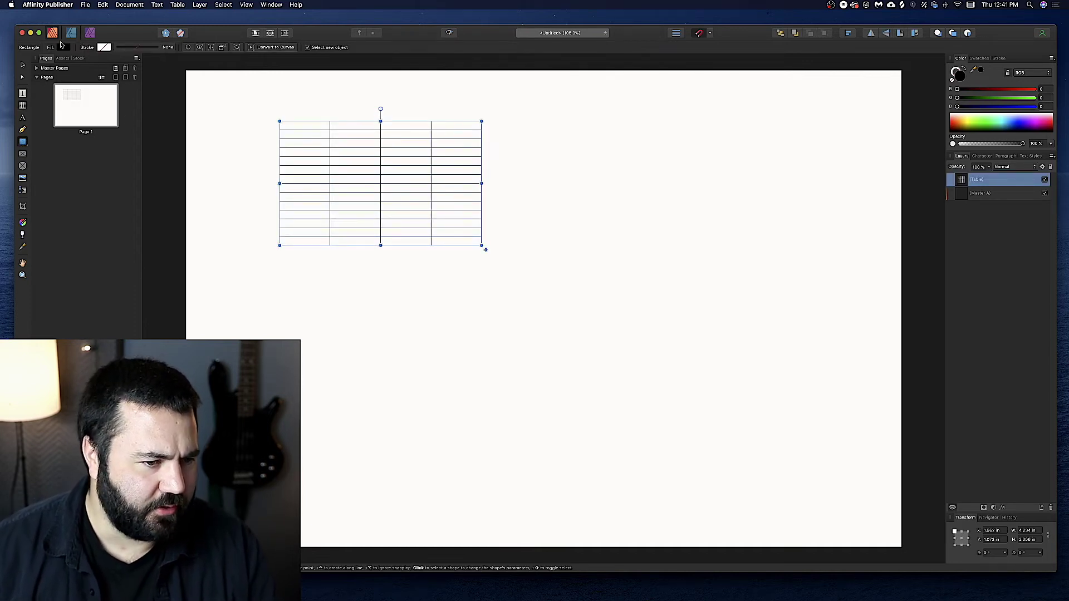
pyautogui.click(62, 59)
pyautogui.click(79, 59)
pyautogui.click(46, 58)
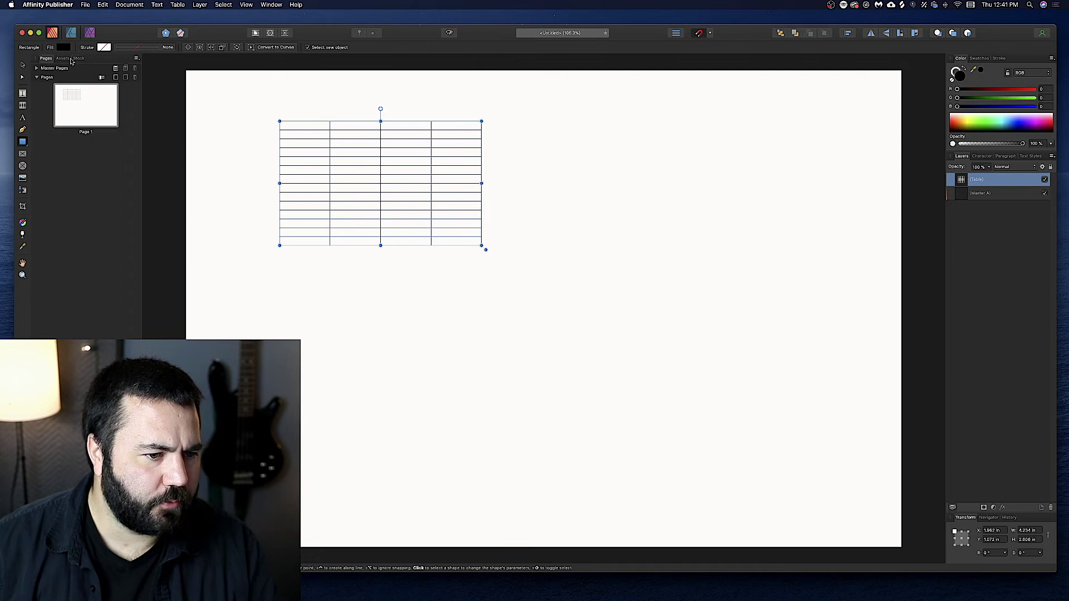
pyautogui.click(63, 59)
pyautogui.click(79, 59)
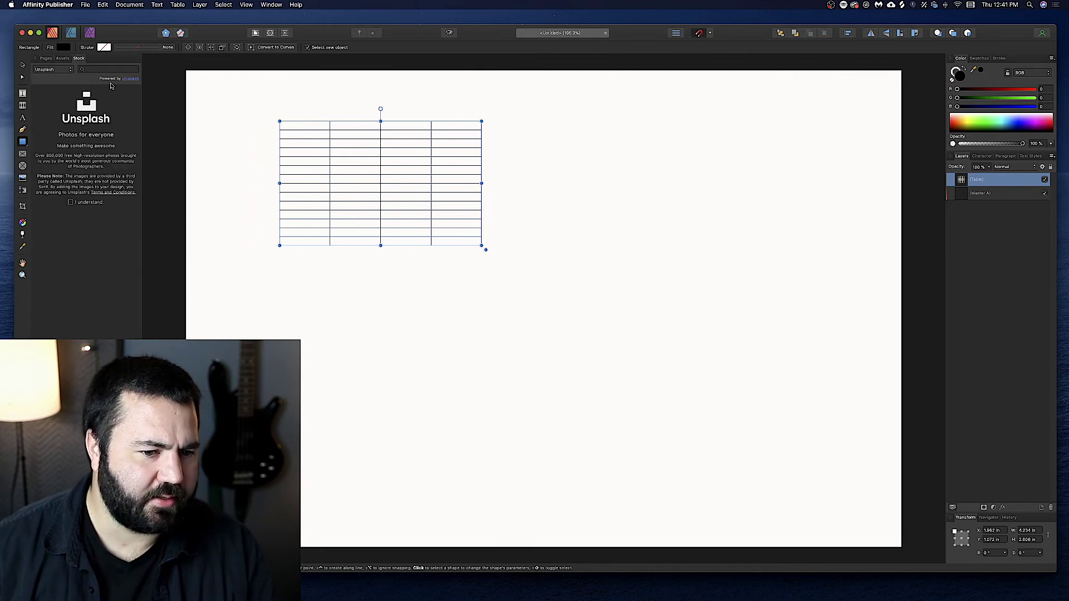
pyautogui.click(52, 59)
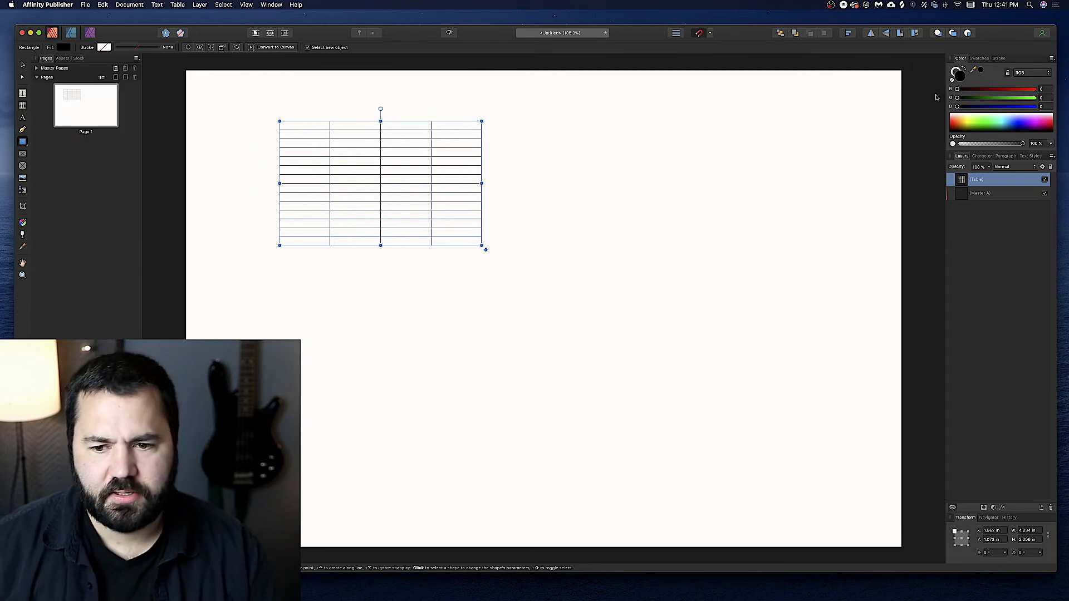
# - Browse the Swatches, Stroke, Character, Paragraph and Text Styles panels, then switch to the Designer Persona
pyautogui.click(981, 59)
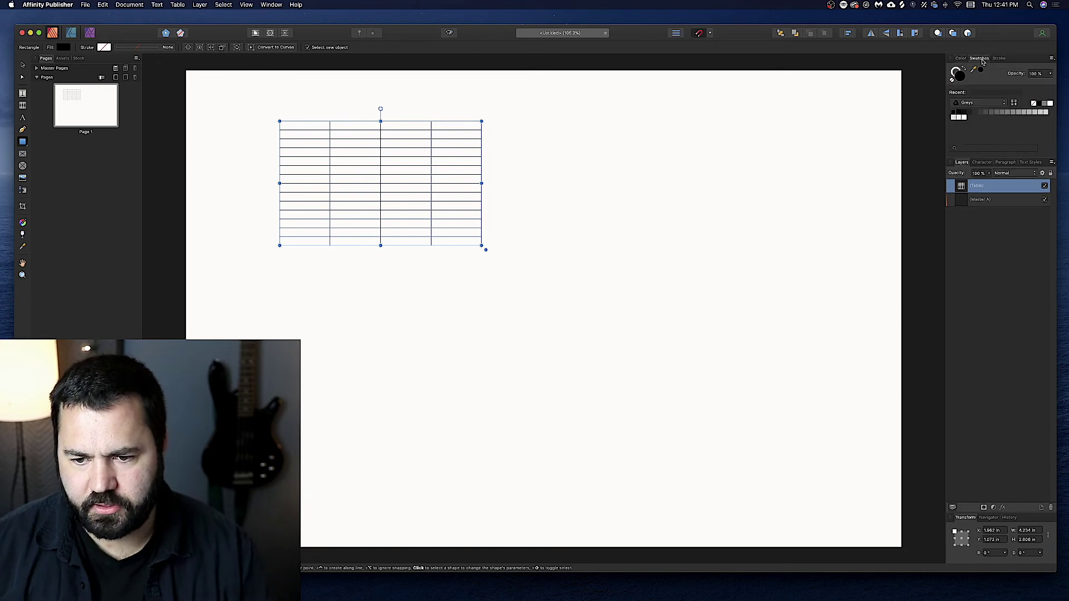
pyautogui.click(999, 58)
pyautogui.click(961, 58)
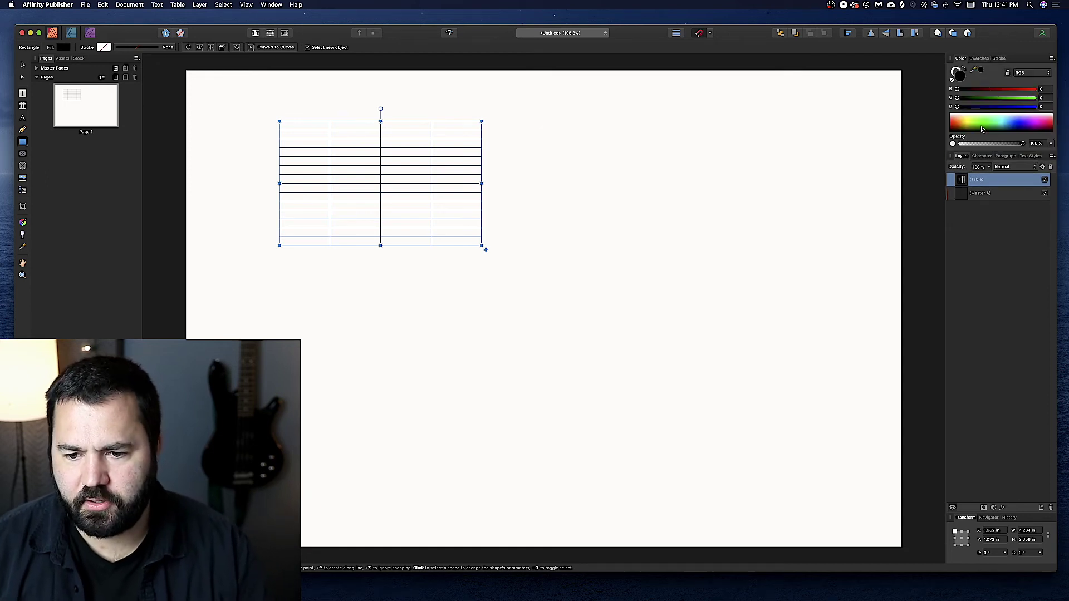
pyautogui.click(982, 157)
pyautogui.click(1005, 156)
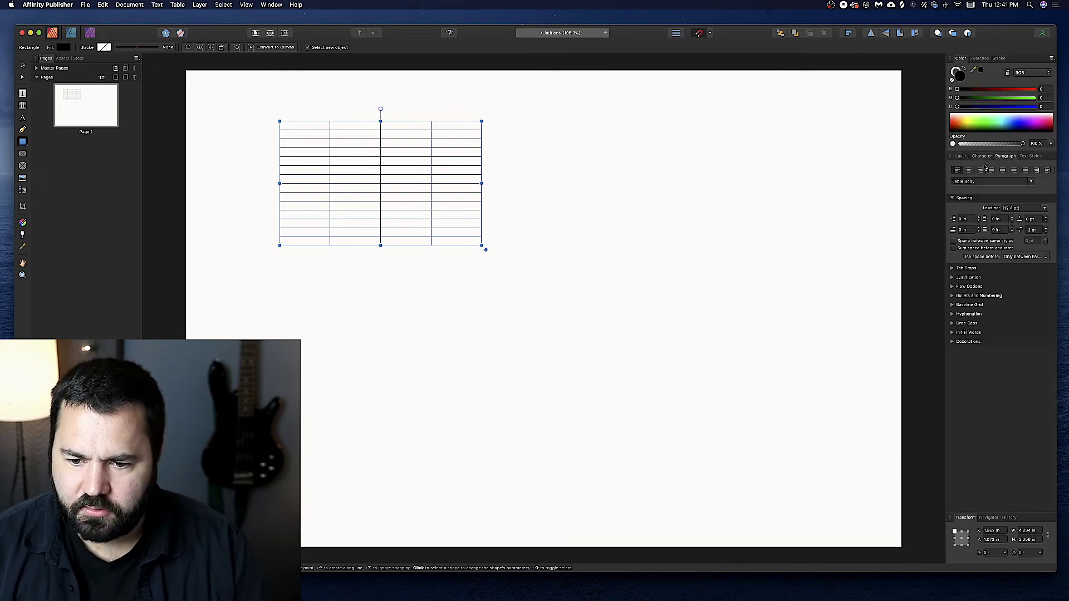
pyautogui.click(1030, 157)
pyautogui.click(1004, 156)
pyautogui.click(982, 156)
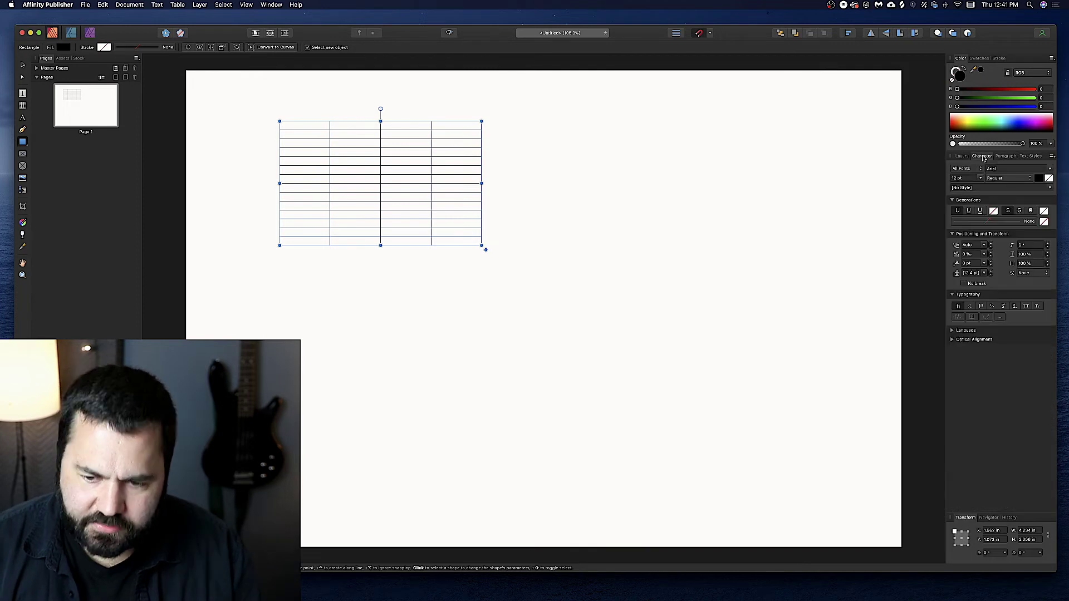
pyautogui.click(1005, 157)
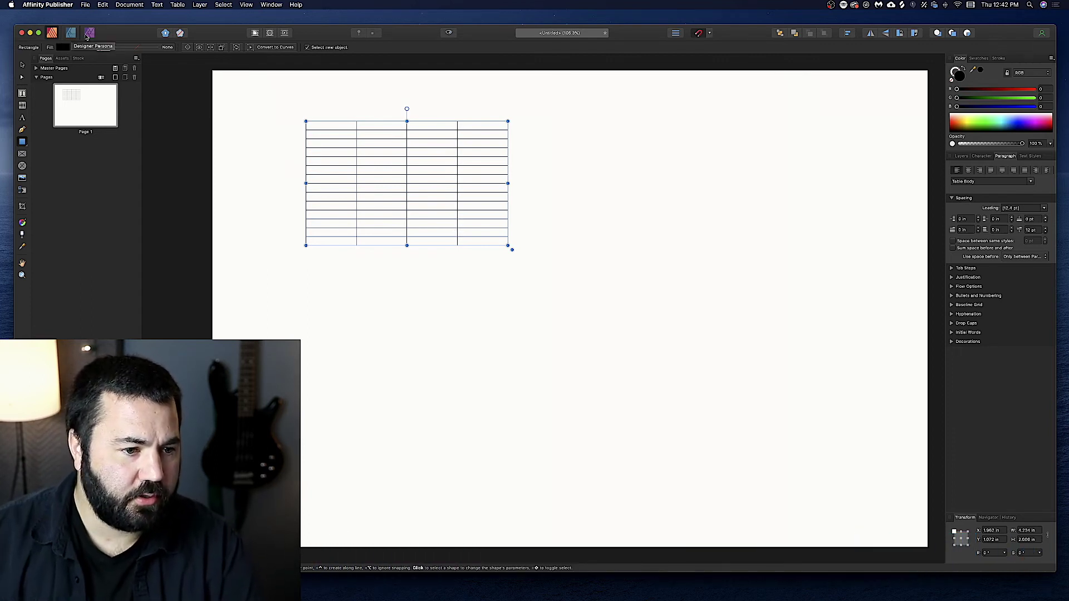
pyautogui.click(72, 35)
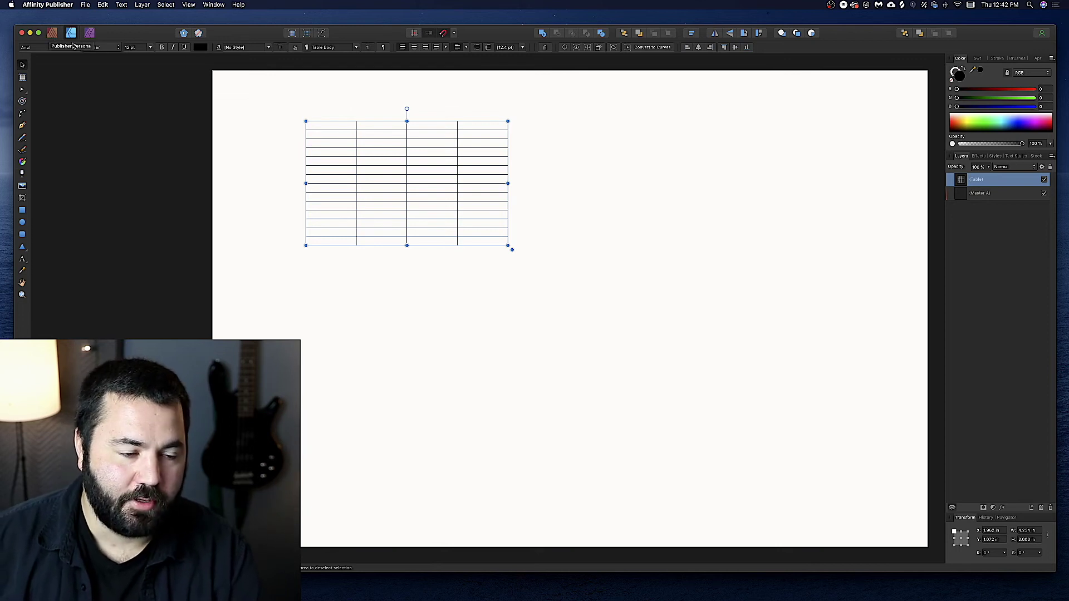
pyautogui.click(90, 32)
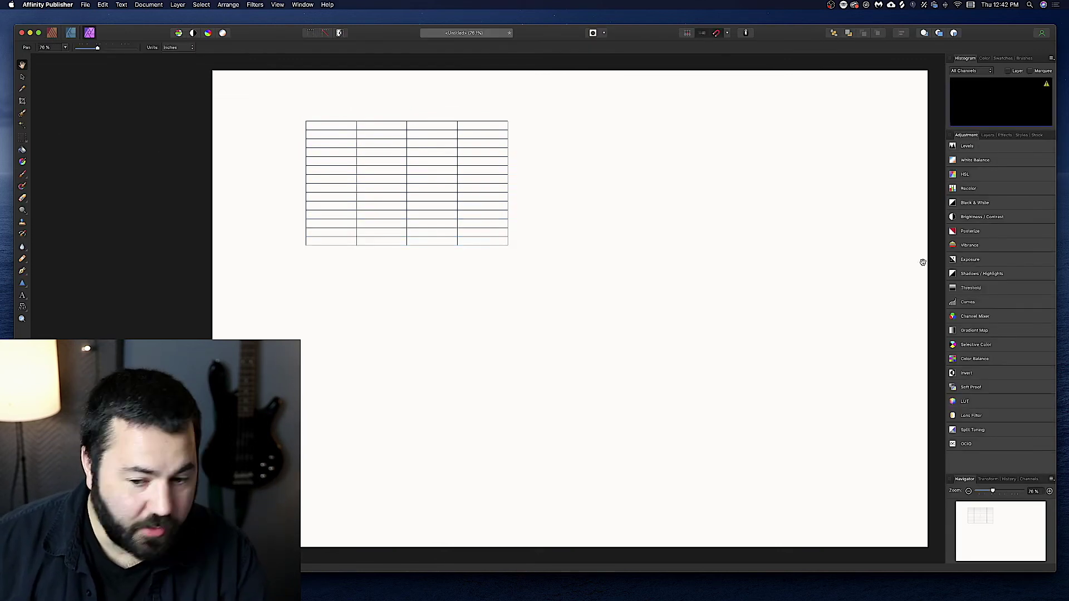
pyautogui.click(51, 33)
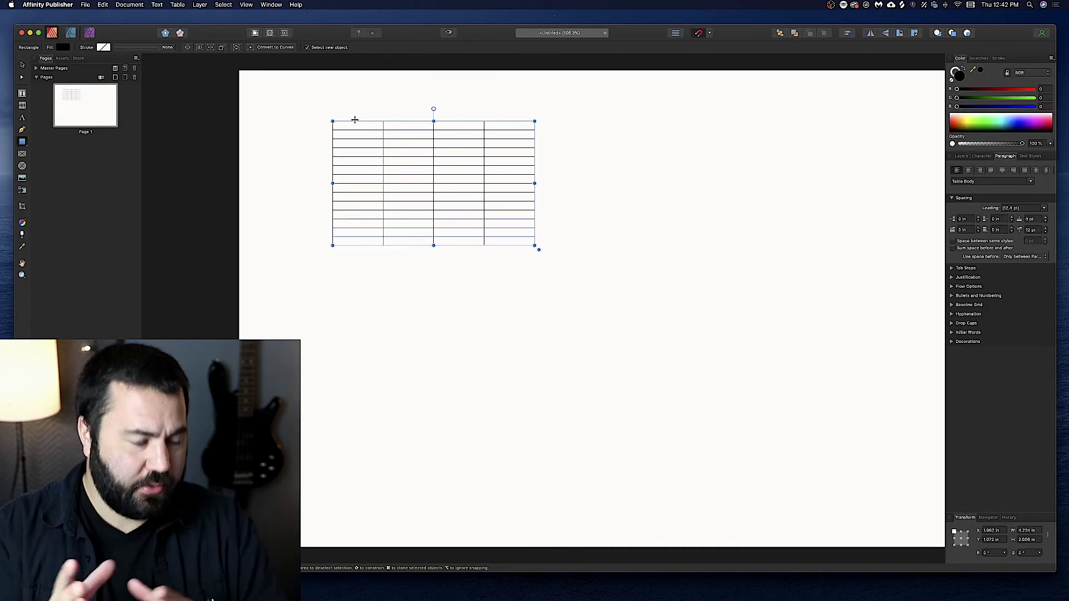